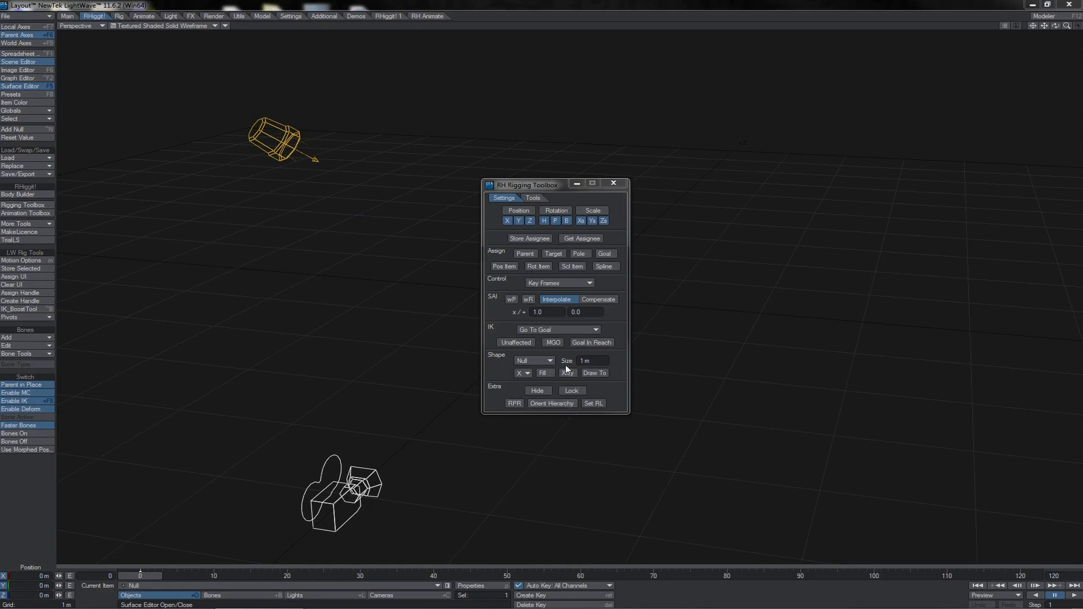
Look over the Rigging Toolbox's tools and settings and try toggling the Position, Rotation and Scale channel groups off and on
left_click(533, 198)
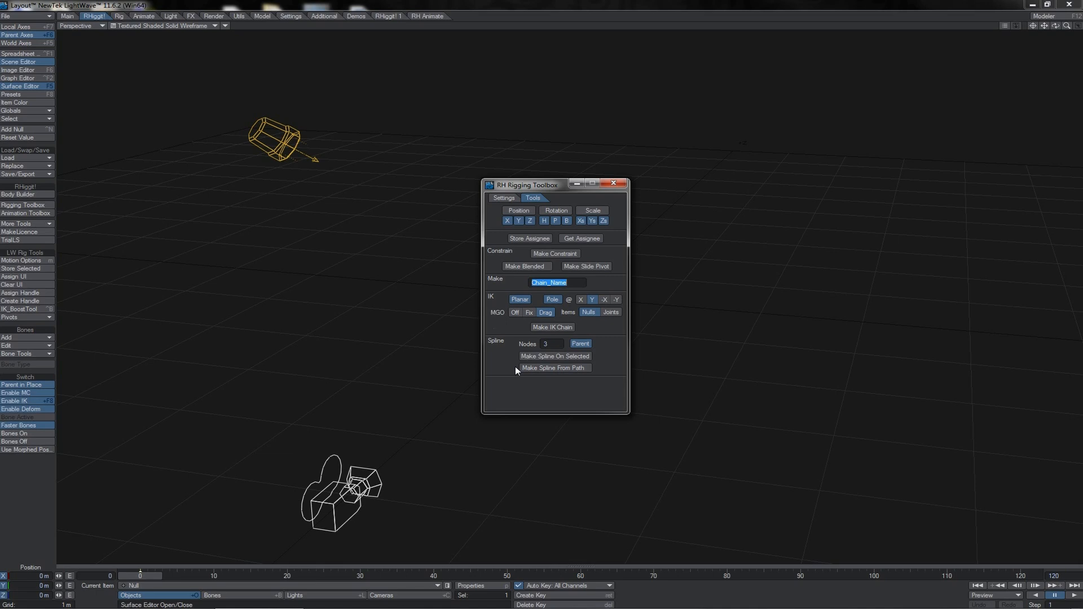
left_click(504, 198)
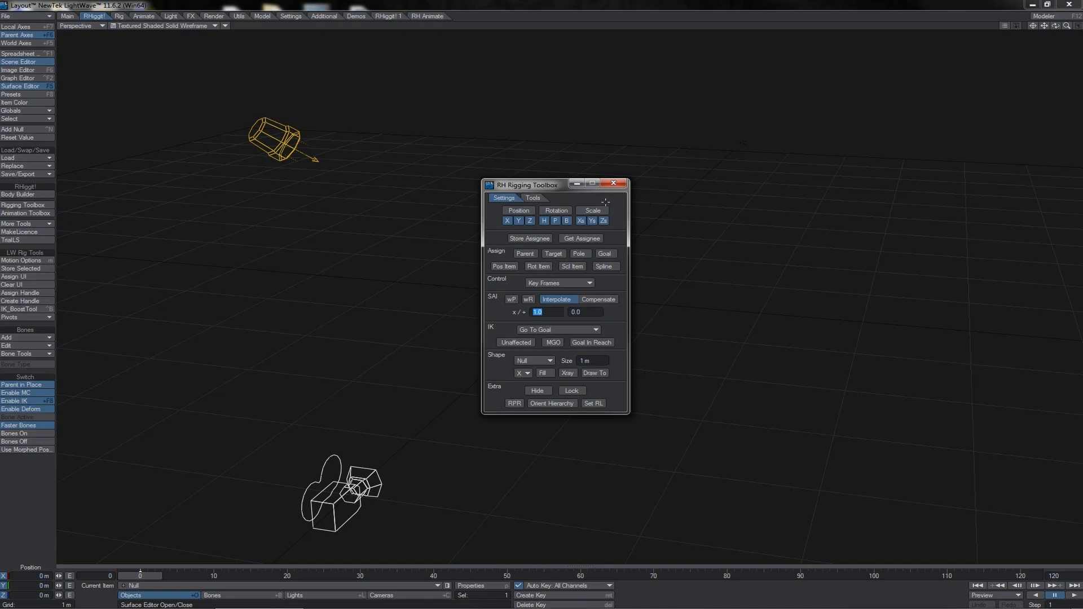
left_click(528, 211)
left_click(528, 211)
left_click(554, 211)
left_click(588, 212)
left_click(565, 211)
left_click(592, 209)
Show the Scene Editor beside the viewport and reposition the Rigging Toolbox so the null at the origin is uncovered
left_click(283, 126)
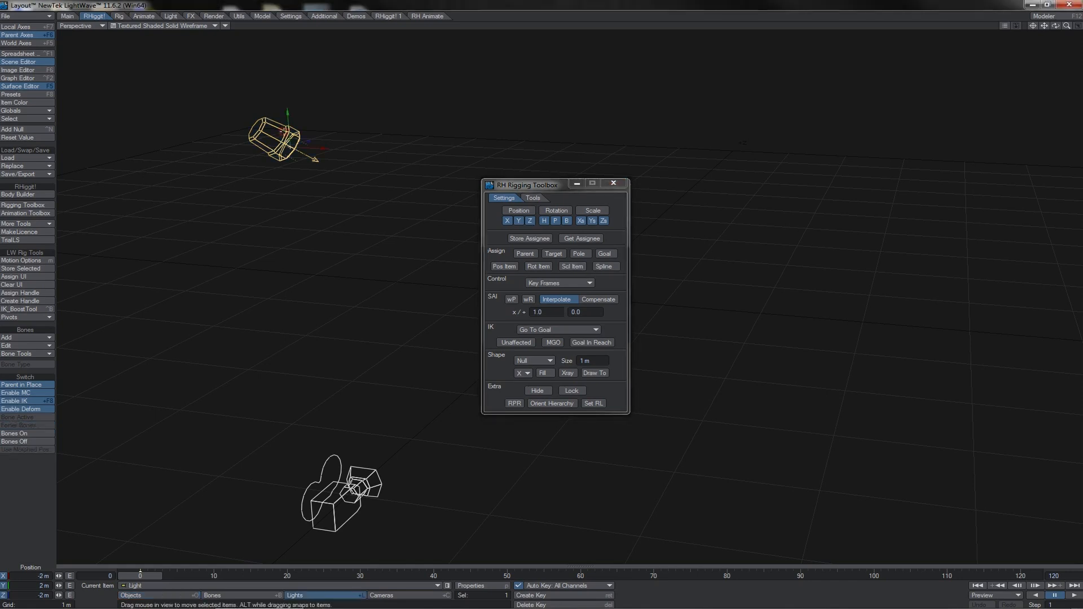
left_click_drag(0, 160, 881, 135)
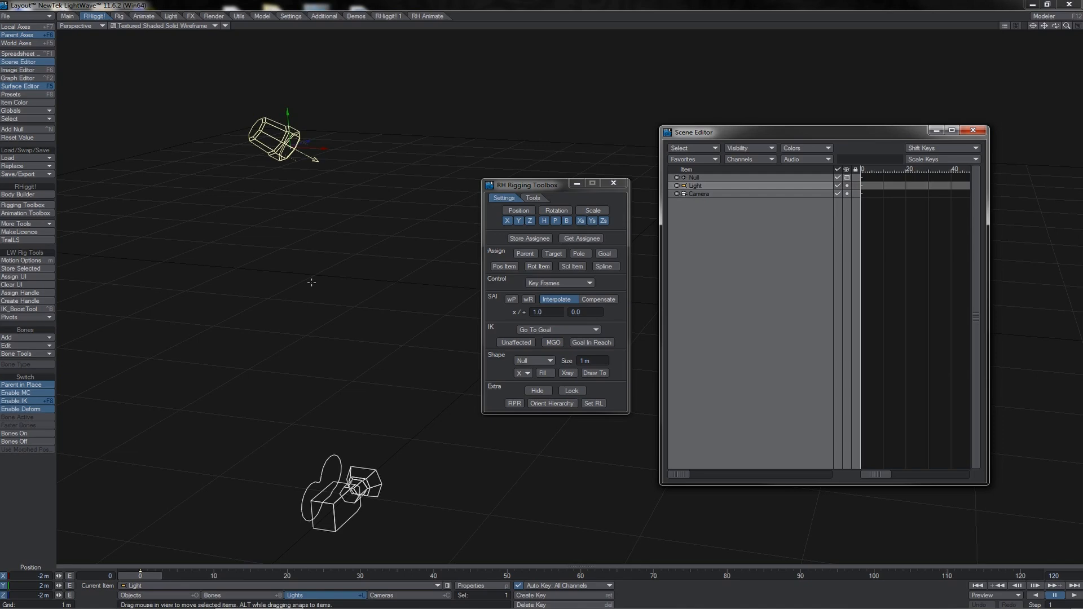
left_click(336, 478)
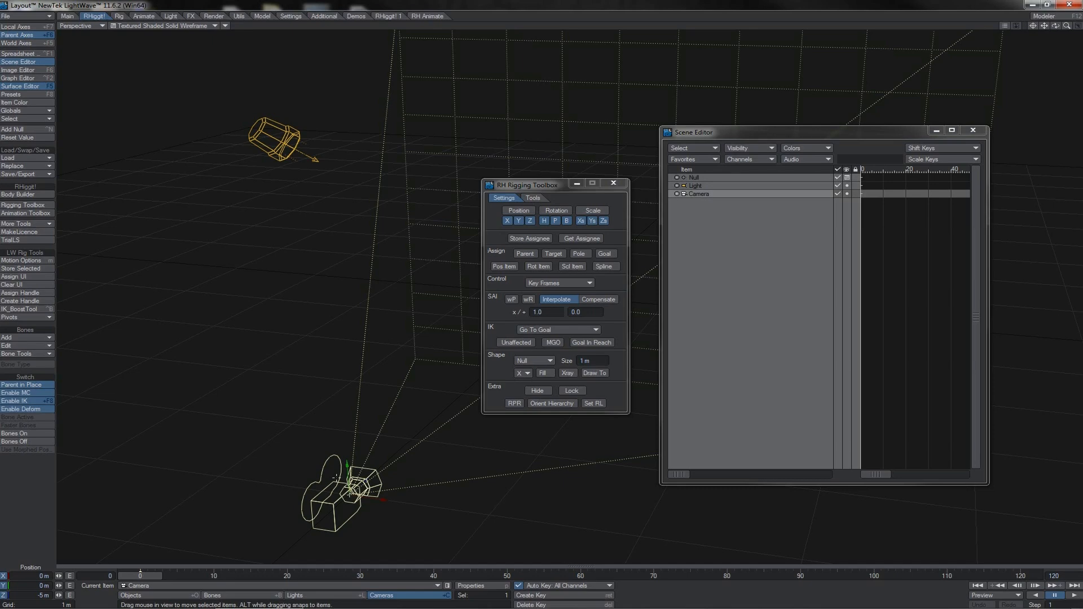
left_click_drag(523, 188, 241, 191)
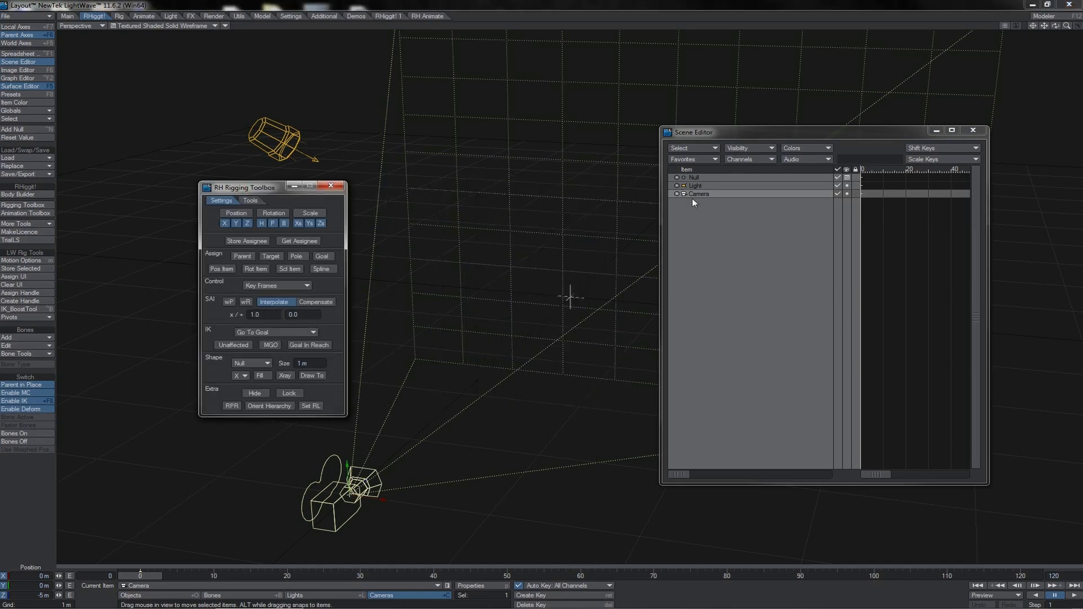
Store the camera as the assignee and assign the null as its parent
left_click(701, 182)
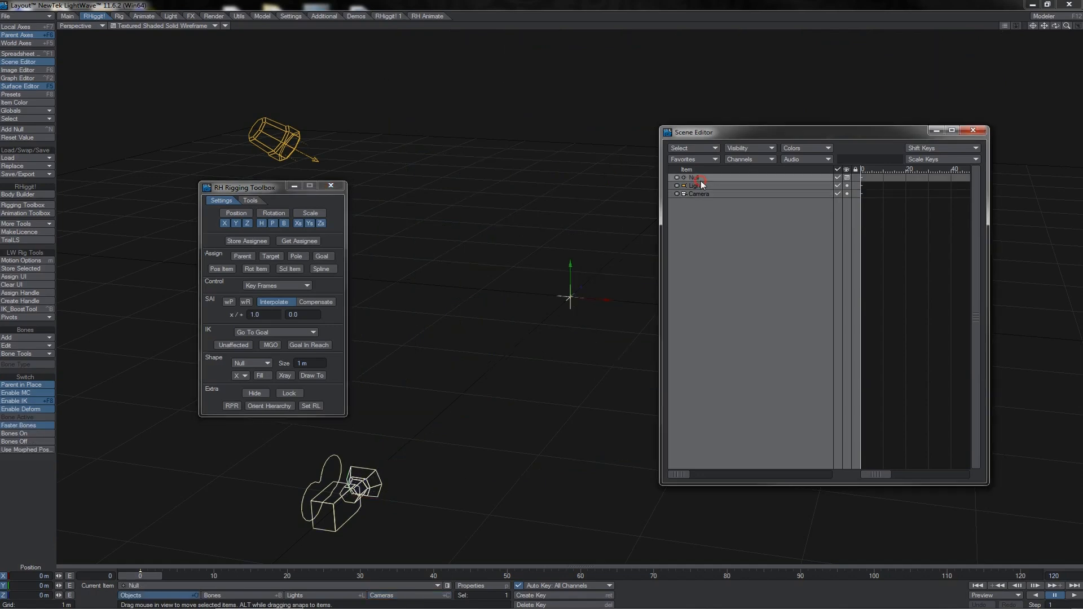
left_click(696, 195)
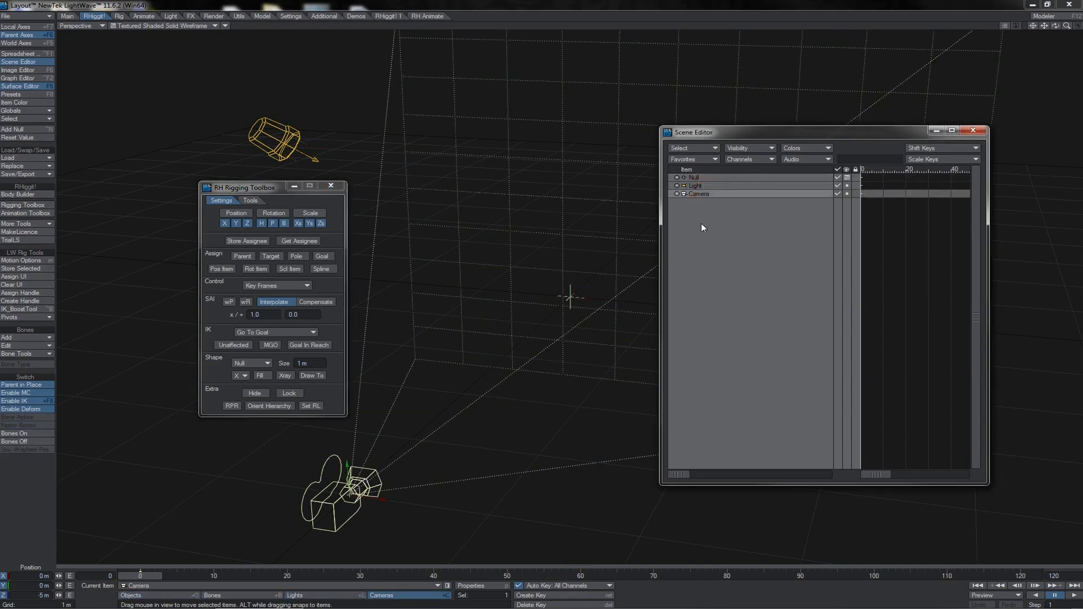
left_click(263, 241)
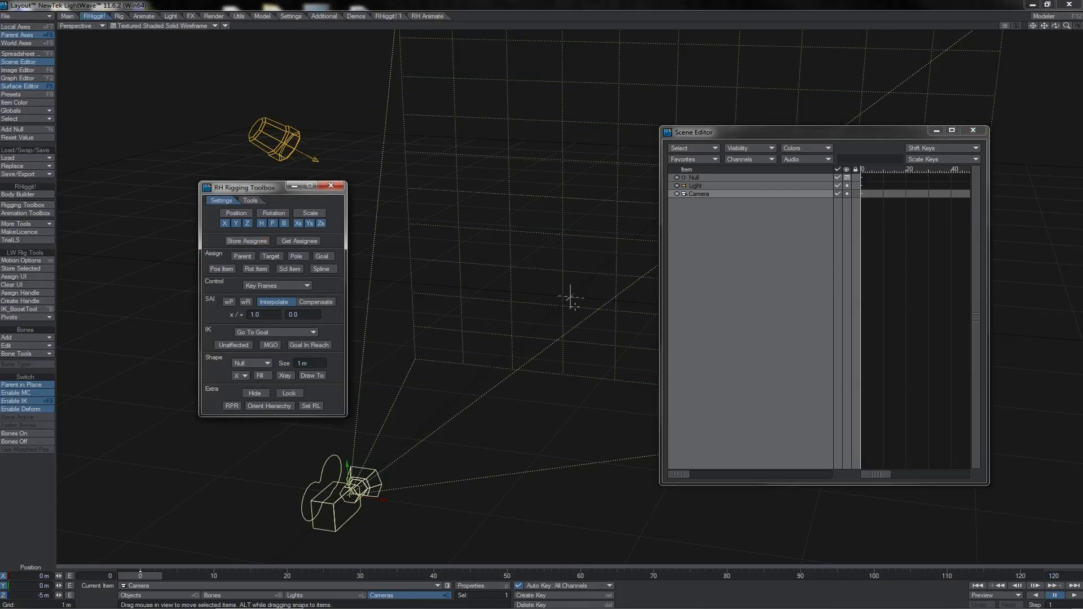
left_click(570, 298)
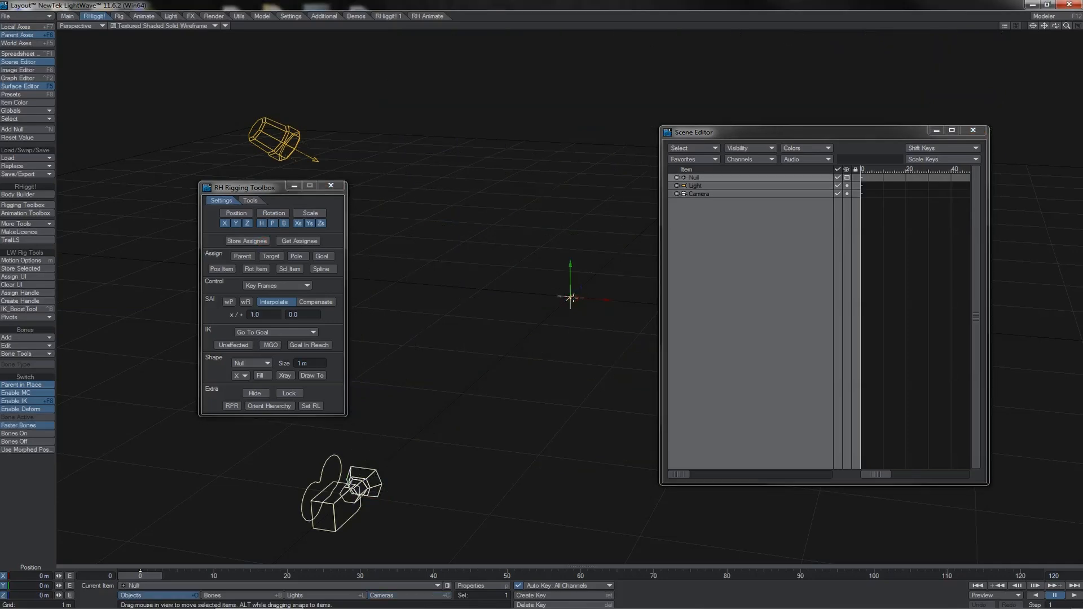
left_click(245, 259)
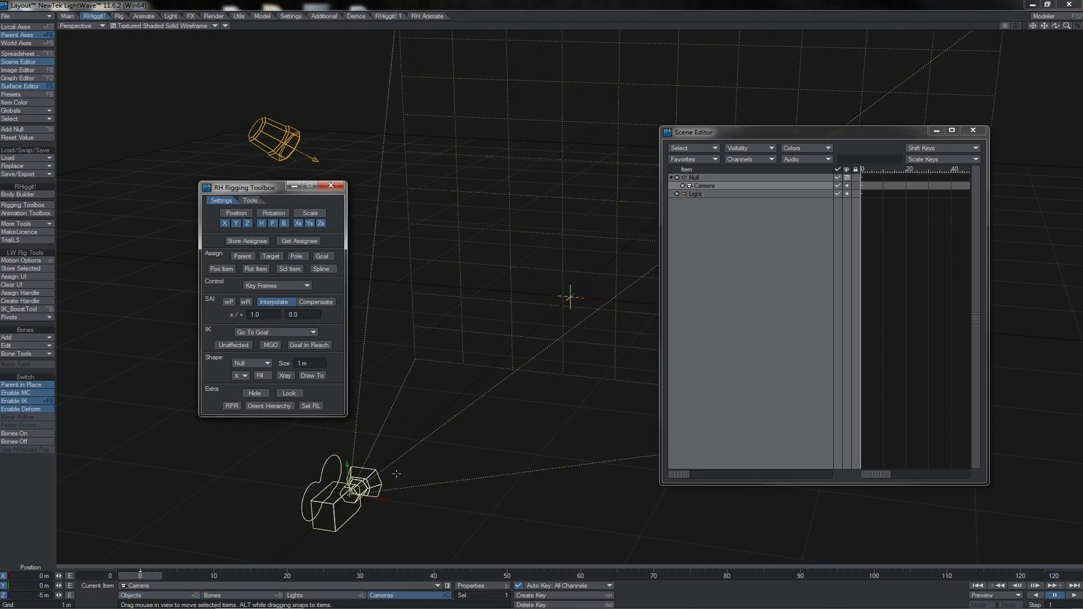
Clone the light once and move the copy along X to about -1.32 m
key("shift+l")
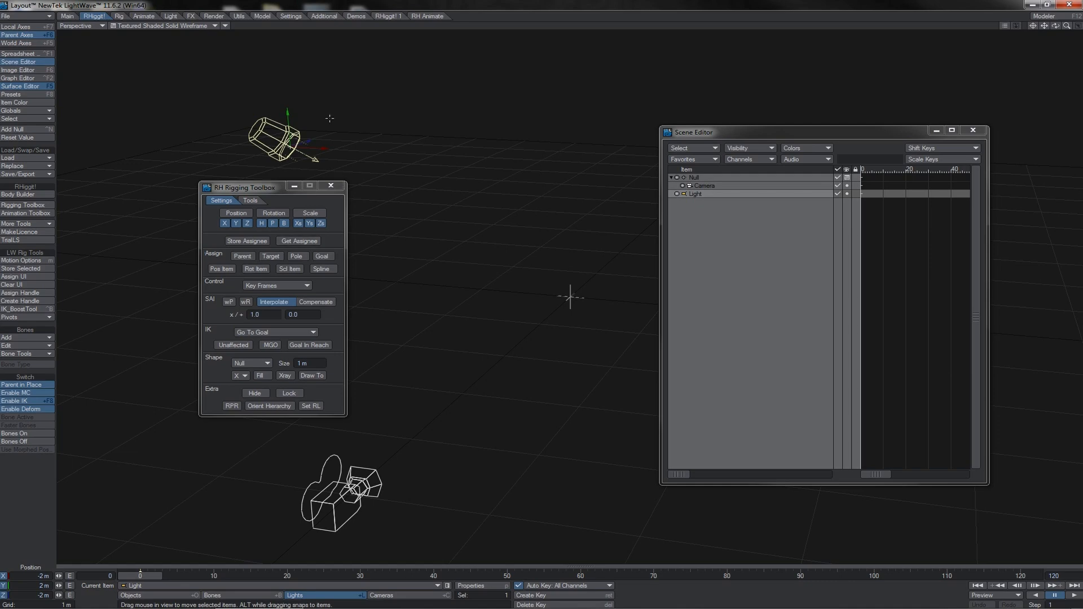
key("ctrl+c")
key("Return")
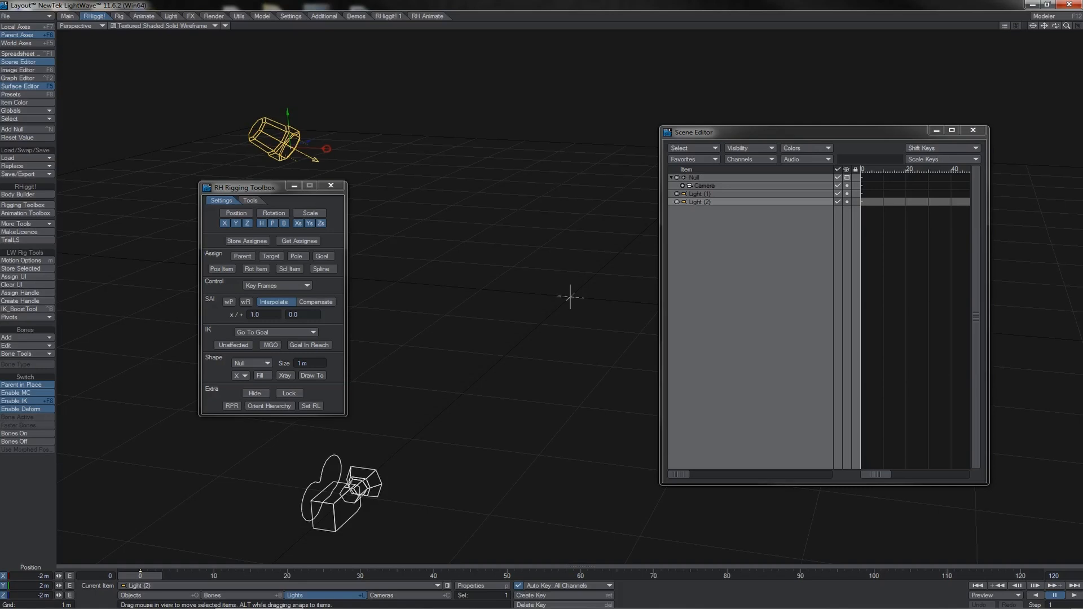
left_click_drag(326, 148, 395, 152)
Target Light (1) and Light (2) at the camera and move the camera around to test the targeting
left_click(284, 139, "shift")
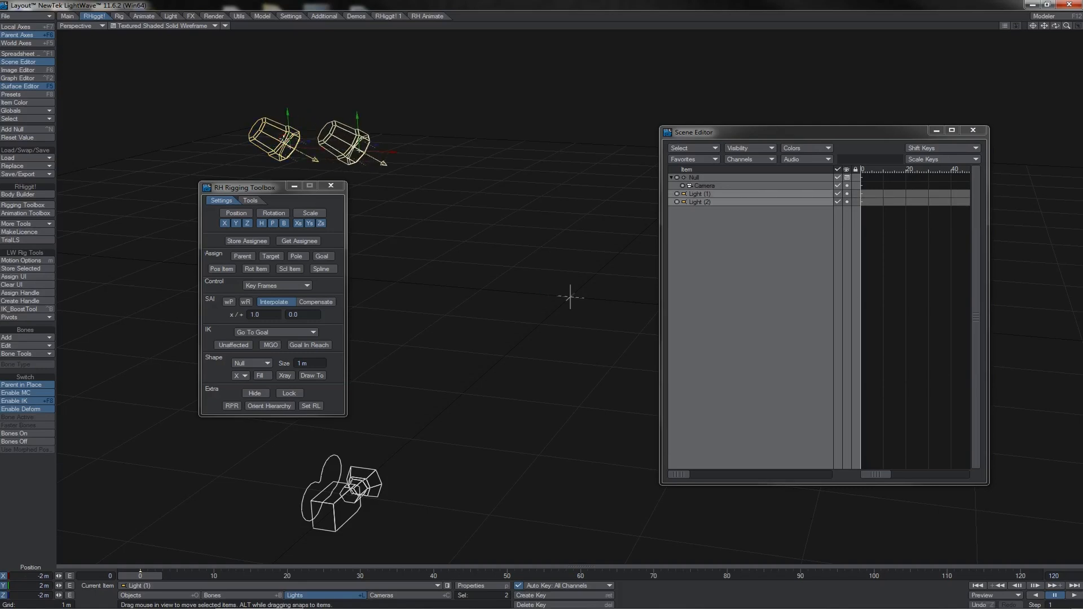
left_click(263, 242)
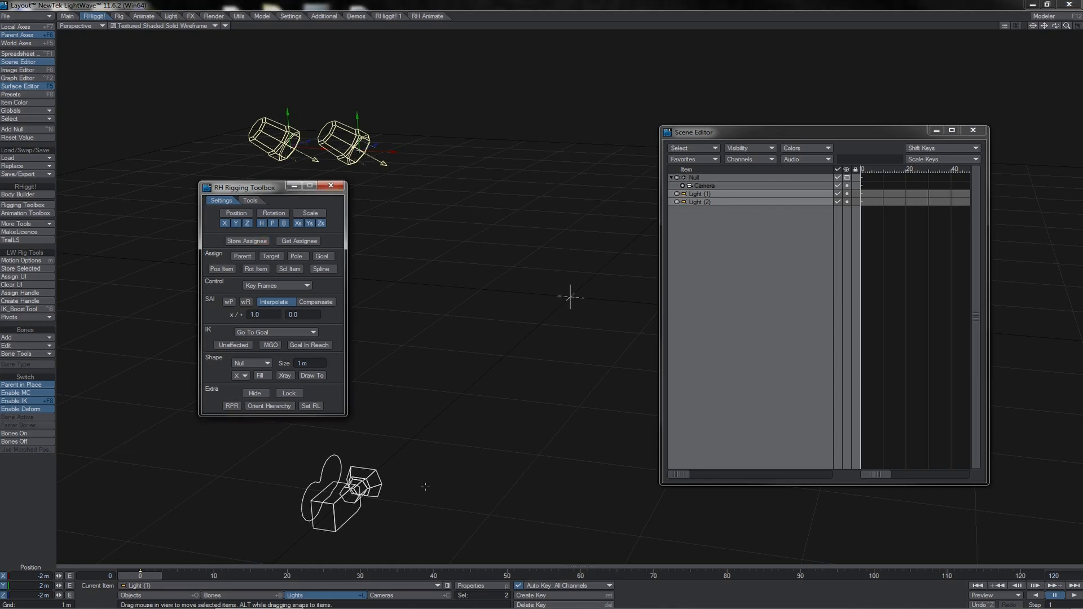
left_click(373, 483)
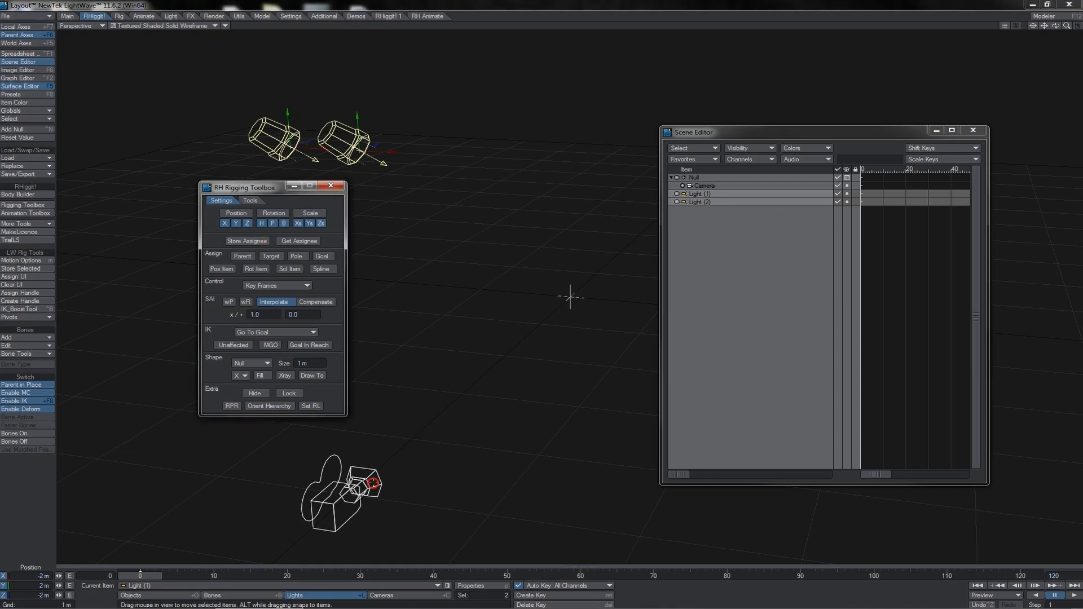
left_click(272, 256)
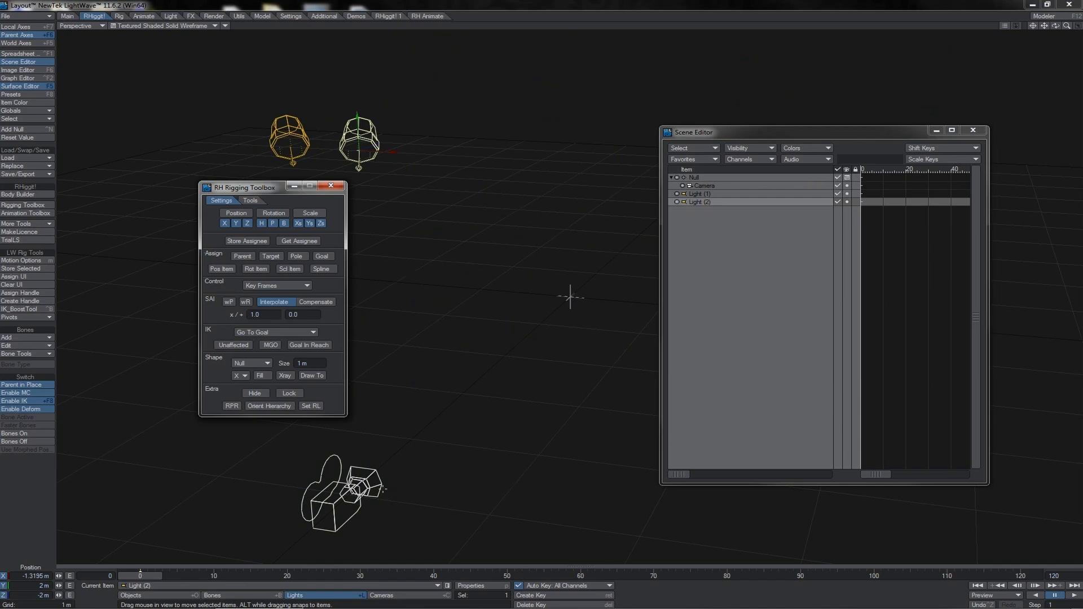
left_click(384, 488)
left_click_drag(383, 488, 169, 408)
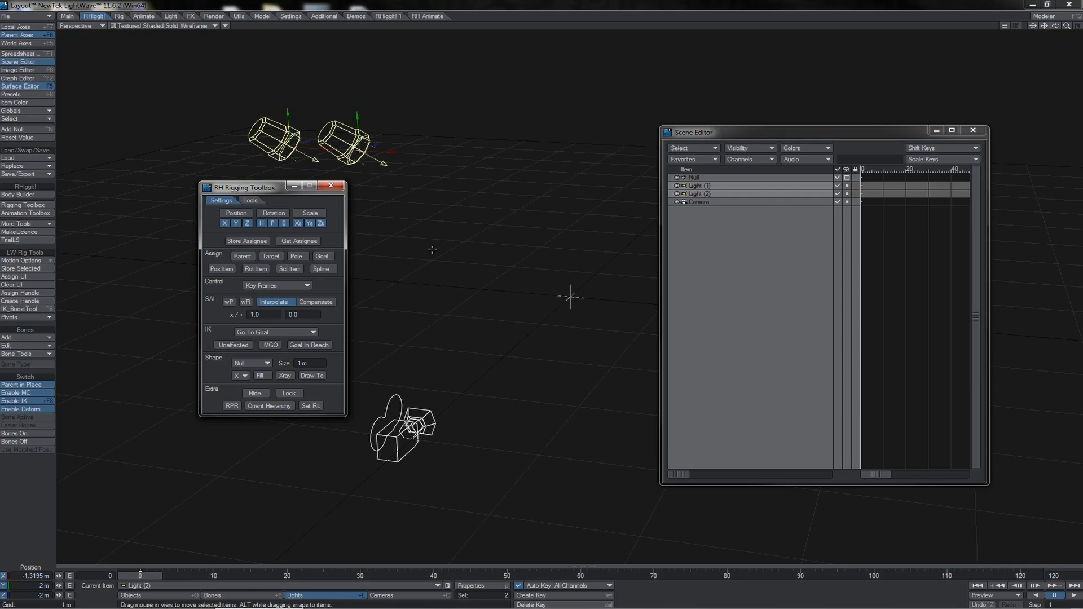
Reposition the camera at about X 0.20 m, Z -4.39 m
left_click(426, 187)
left_click(425, 439)
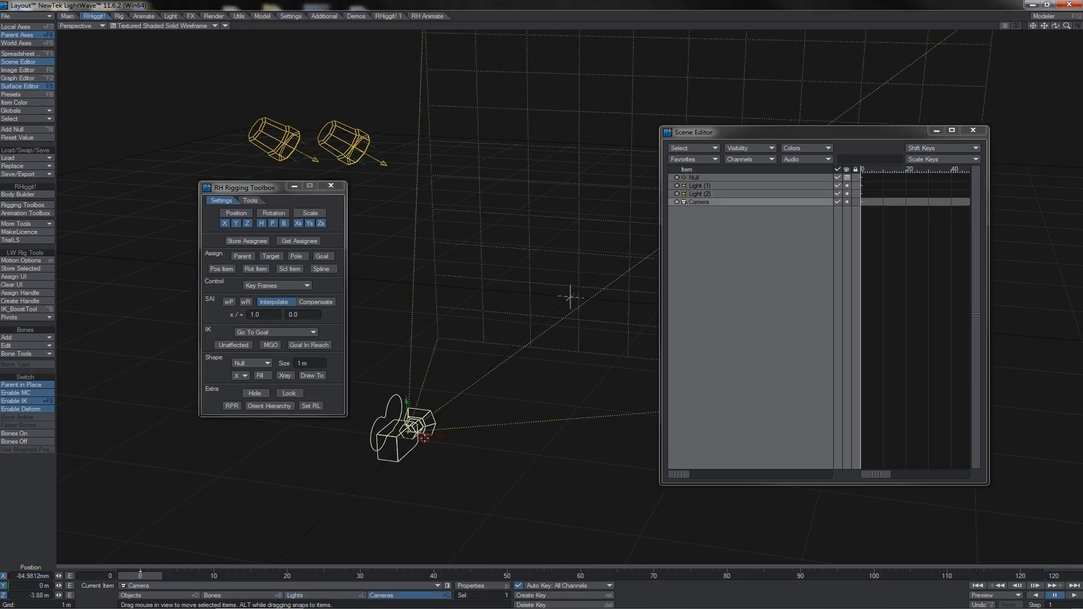
left_click_drag(463, 471, 468, 504)
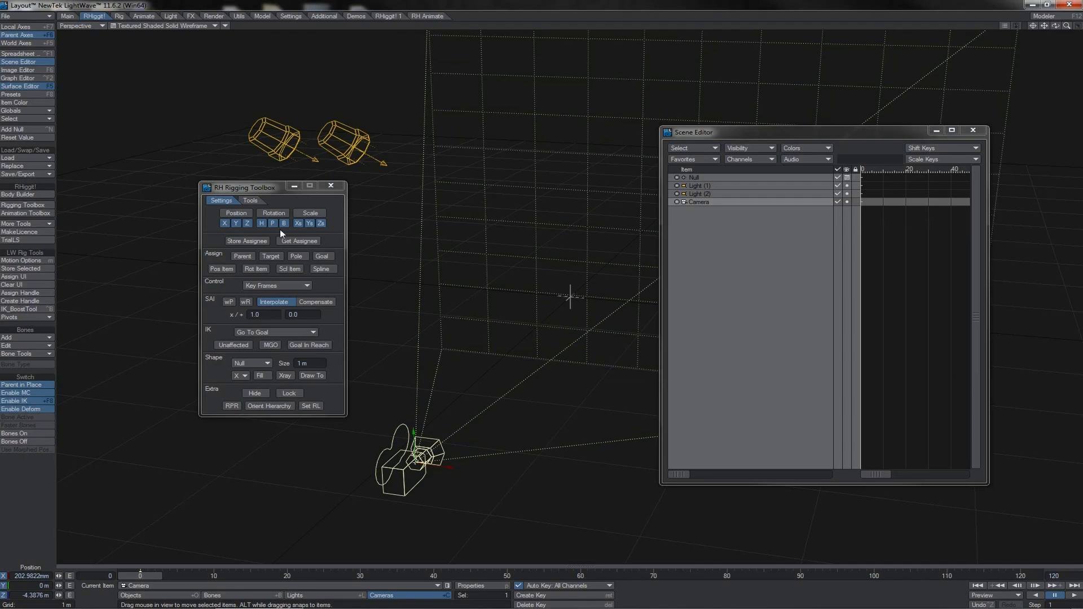
Target Light (2) at the camera using only the heading channel, and move the camera to about X -4 mm, Y -0.34 m, Z -2.20 m
left_click(269, 215)
left_click(243, 215)
left_click(310, 215)
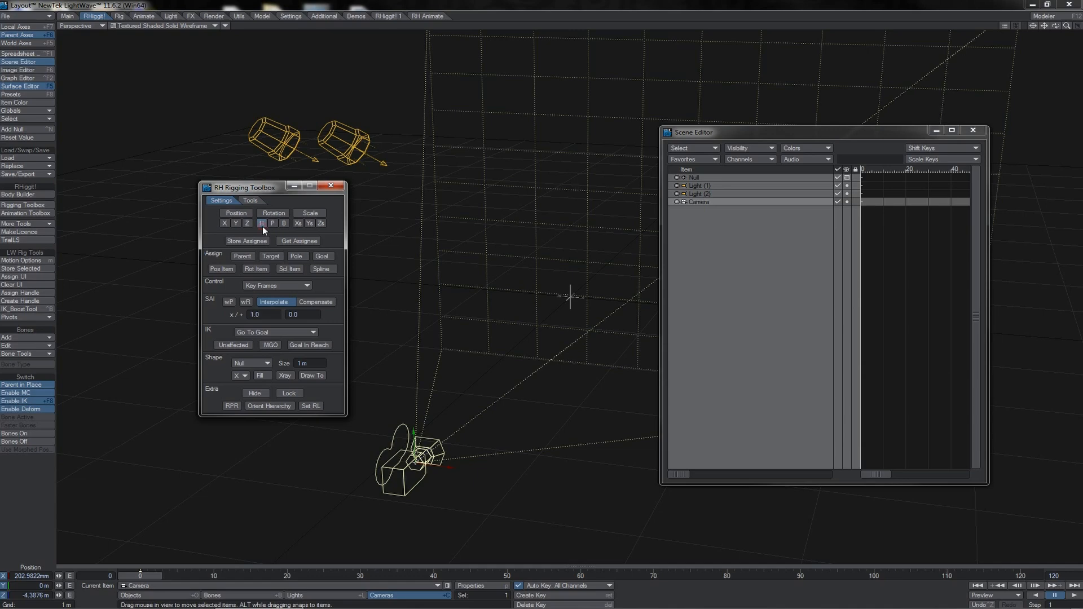
left_click(376, 168)
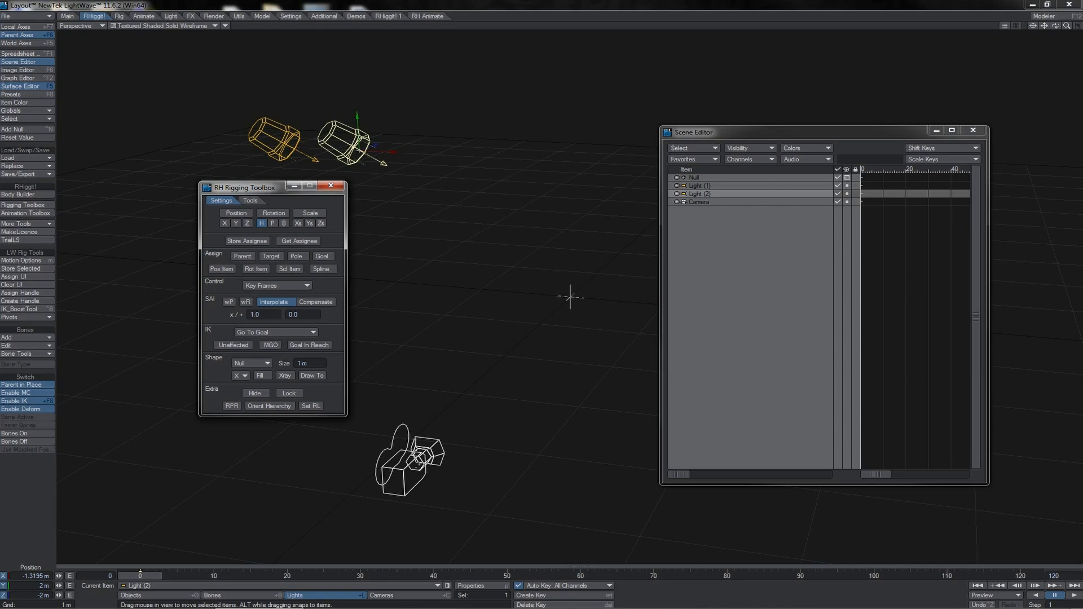
left_click(419, 468)
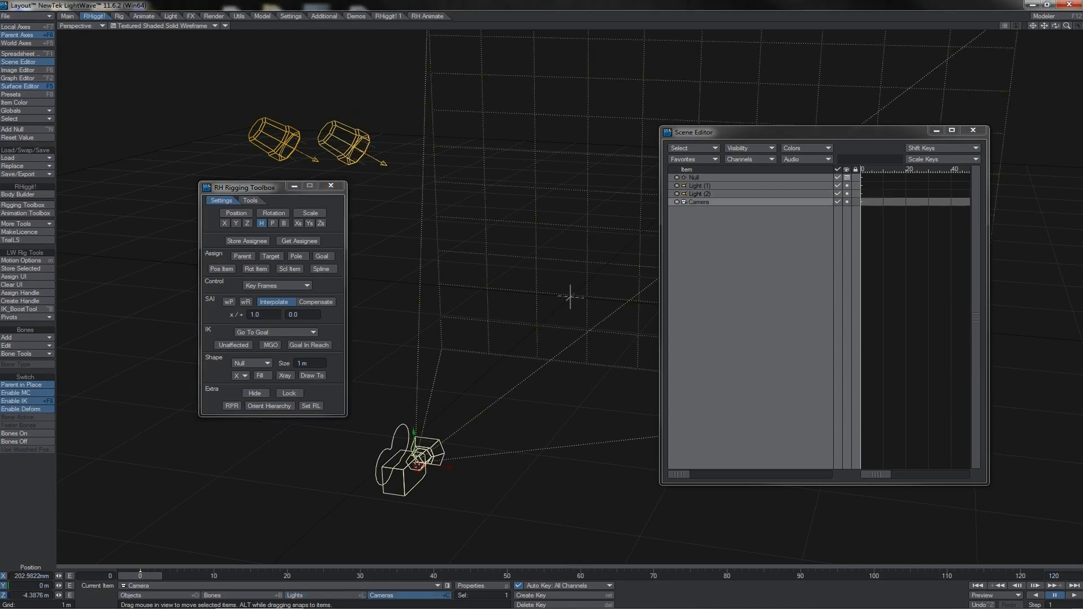
left_click(279, 259)
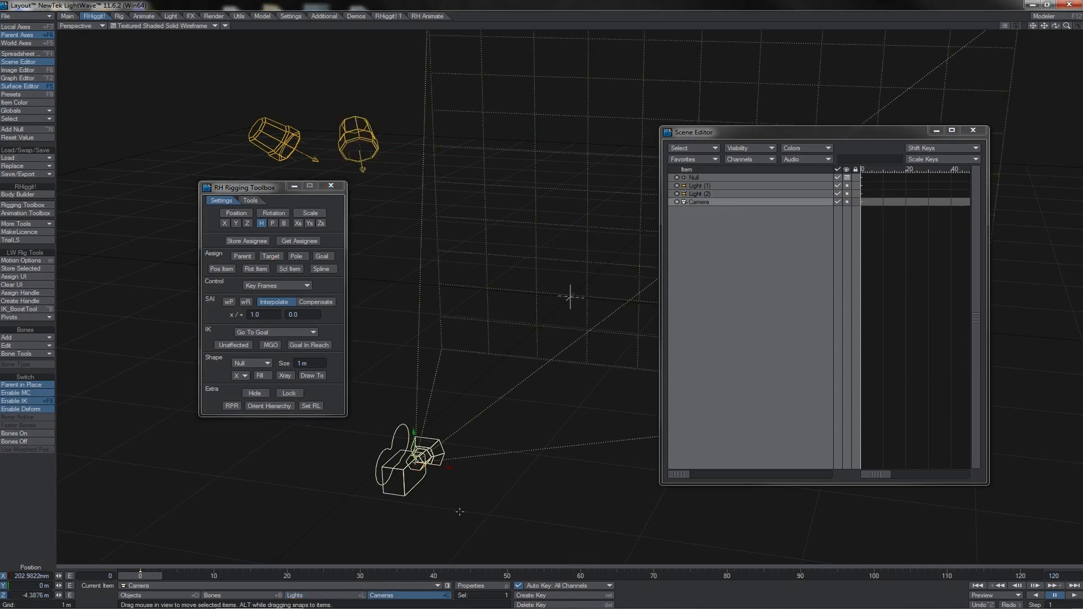
left_click_drag(460, 512, 491, 385)
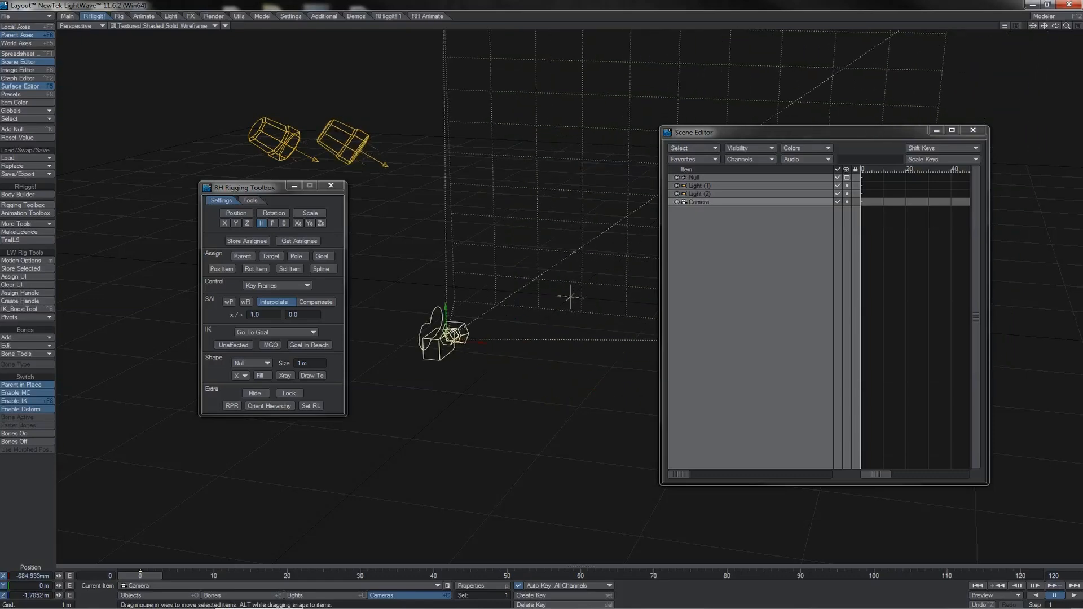
left_click_drag(446, 336, 492, 154)
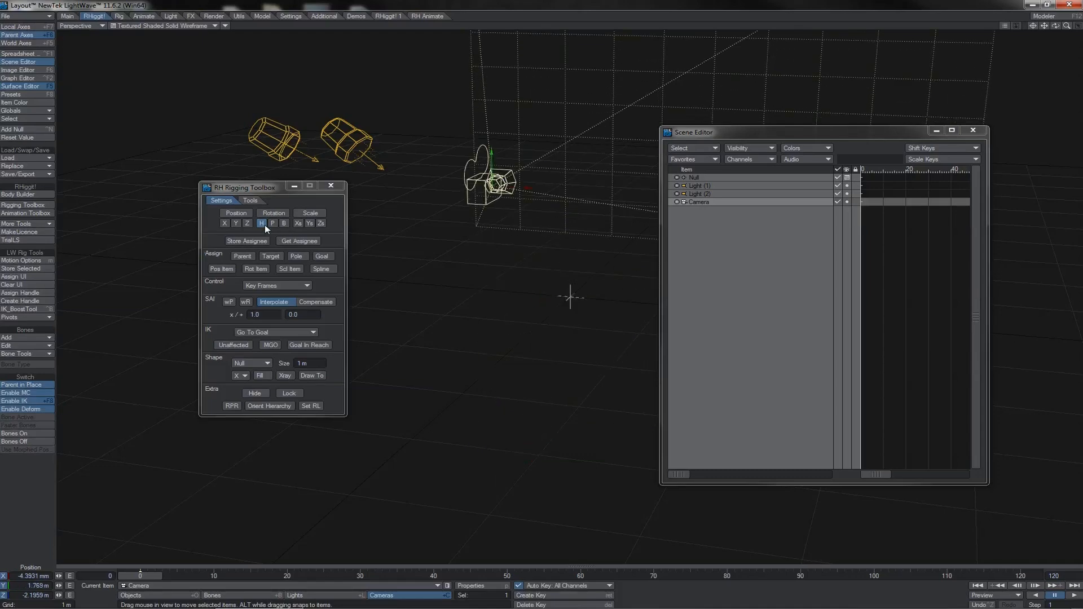
With all channels enabled, assign the null as Light (1)'s pole item and move the null to about X 0.18 m, Z -0.95 m
left_click(236, 213)
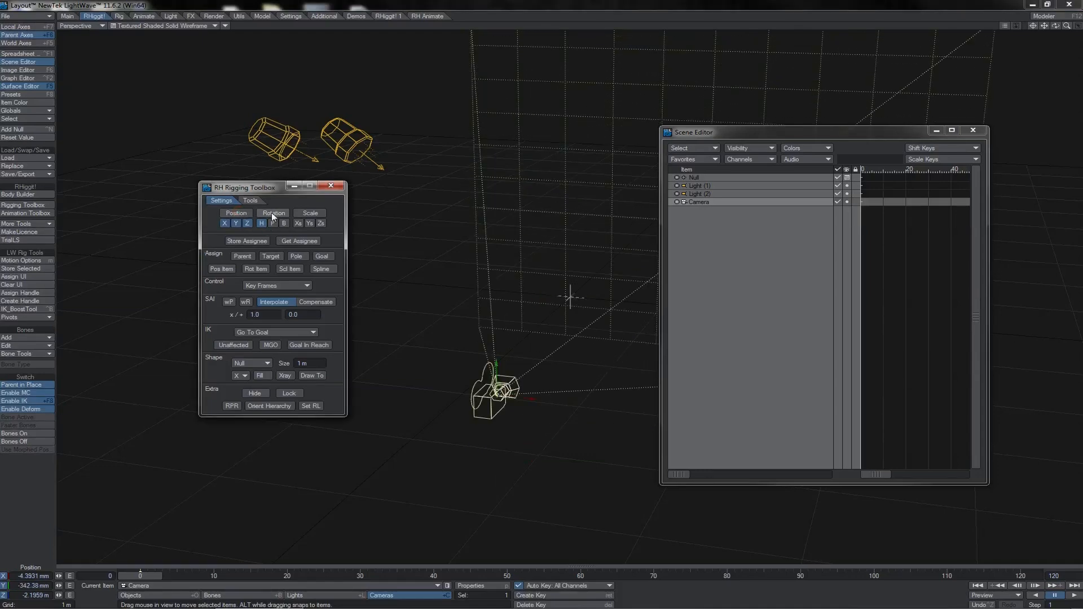
left_click(303, 213)
left_click(275, 140)
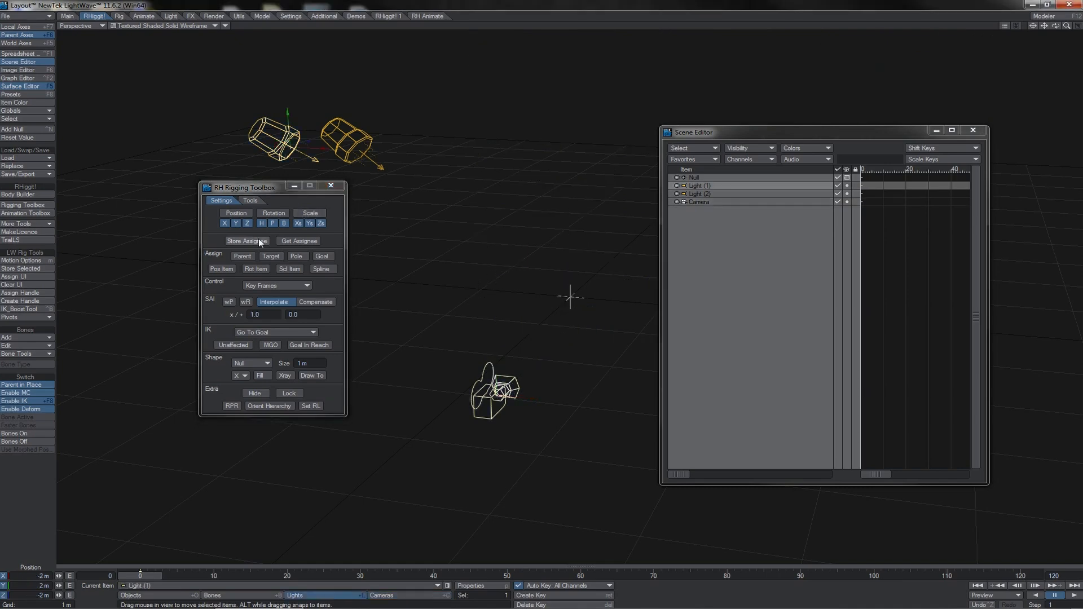
left_click(258, 240)
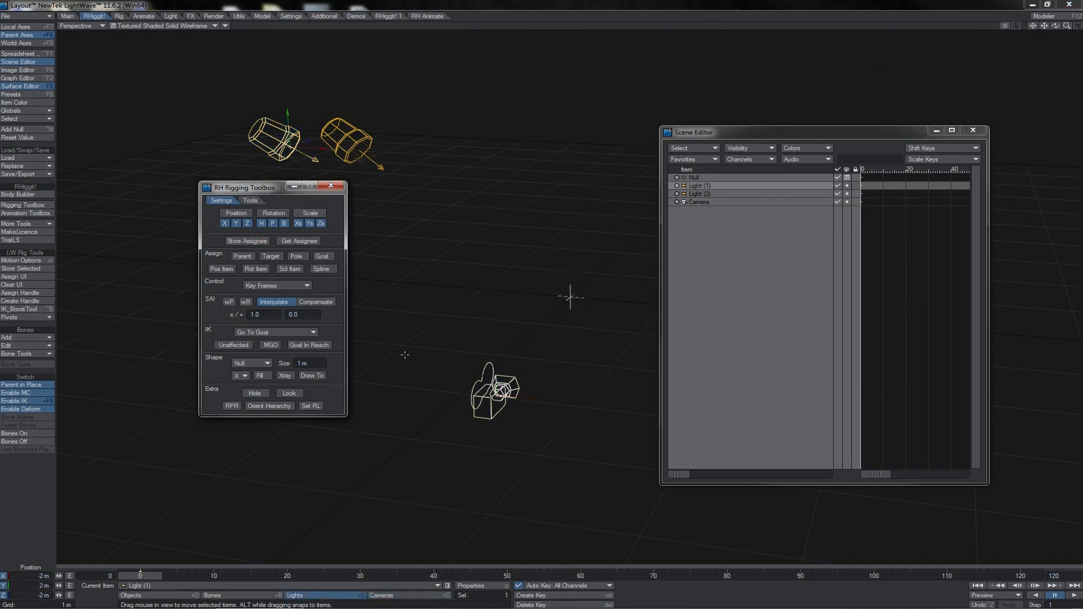
left_click(570, 298)
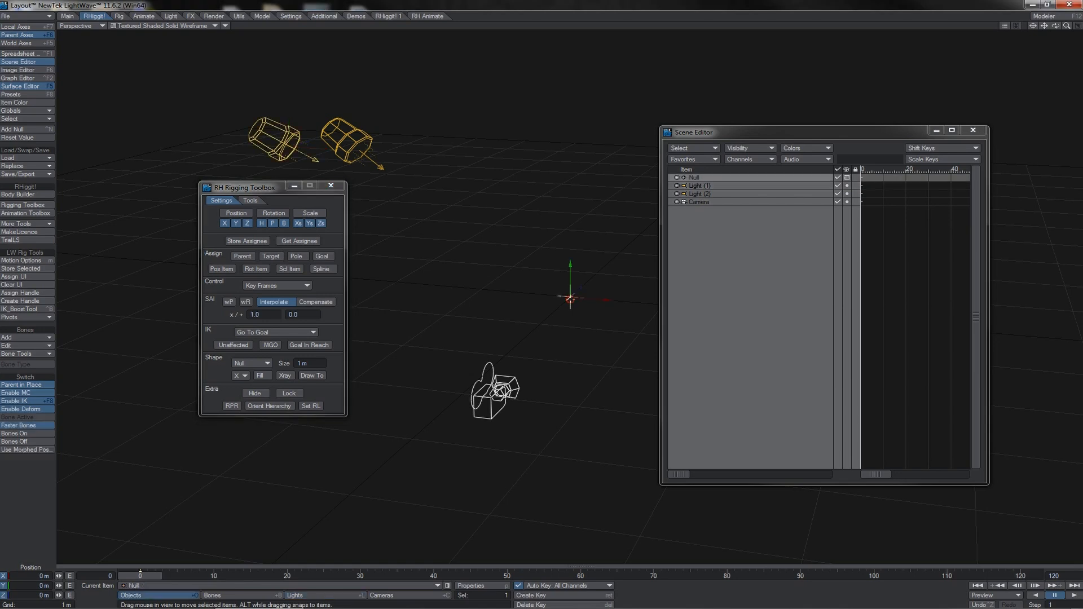
key("ctrl+z")
left_click_drag(587, 287, 598, 326)
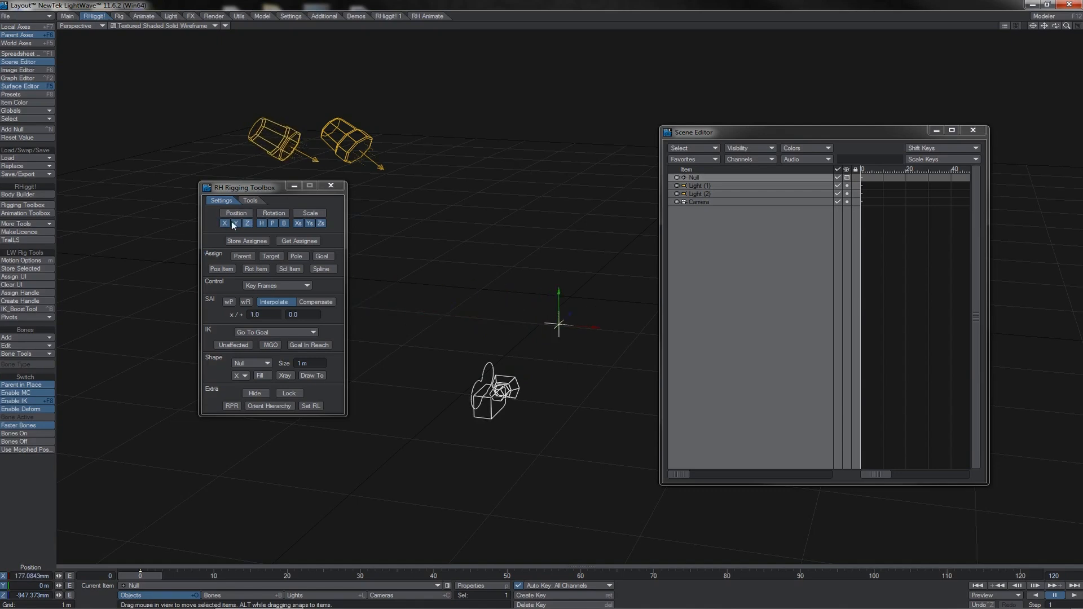
Inspect Light (1)'s motion options for its pole item and bank controller
left_click(288, 149)
key("m")
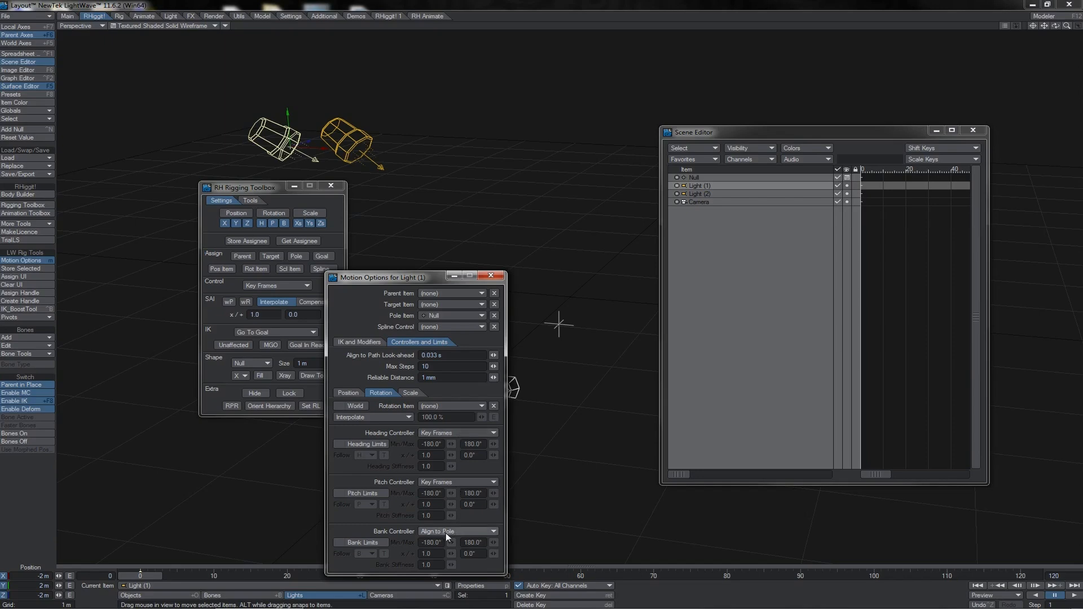
left_click(500, 277)
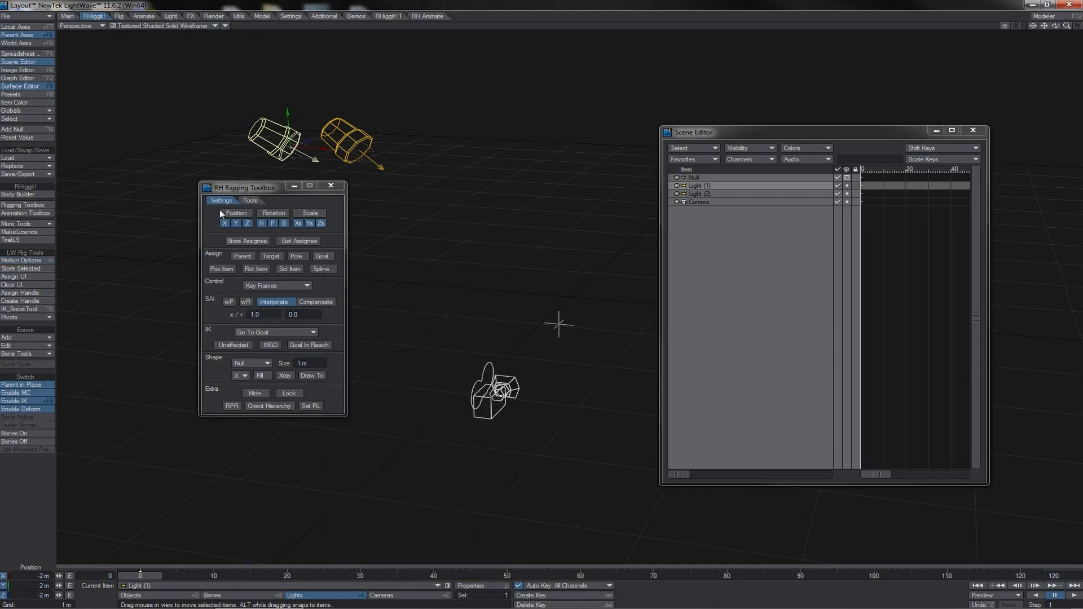
Move Light (2) to about X -1.10 m, Z -1.95 m
left_click(286, 223)
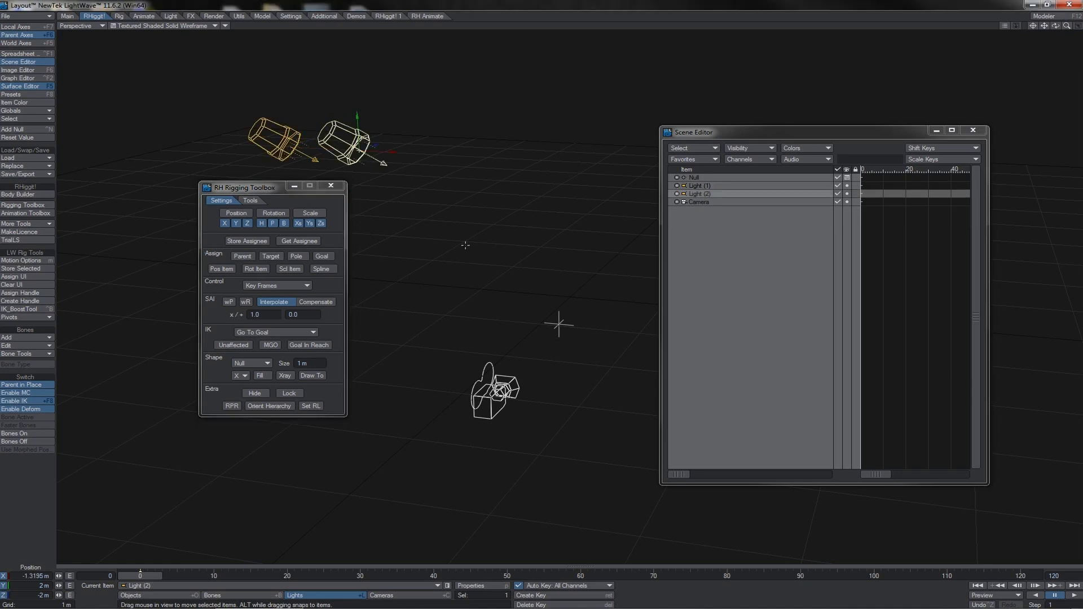
left_click_drag(392, 133, 417, 138)
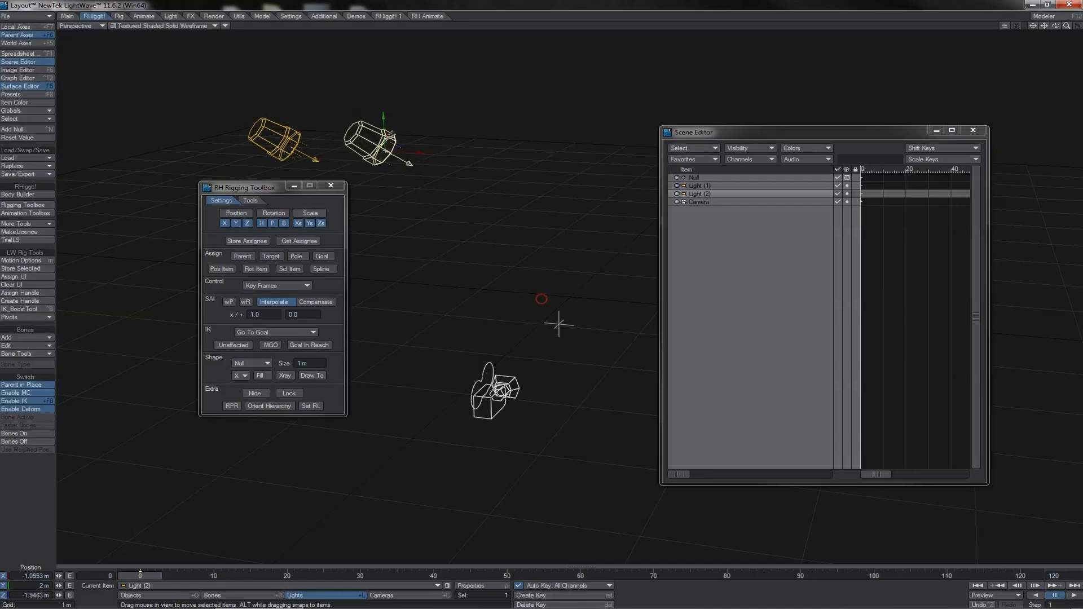
With the Z position channel disabled, assign the null as Light (2)'s position item and move the null to about X -0.14 m, Y 0.55 m
left_click(249, 225)
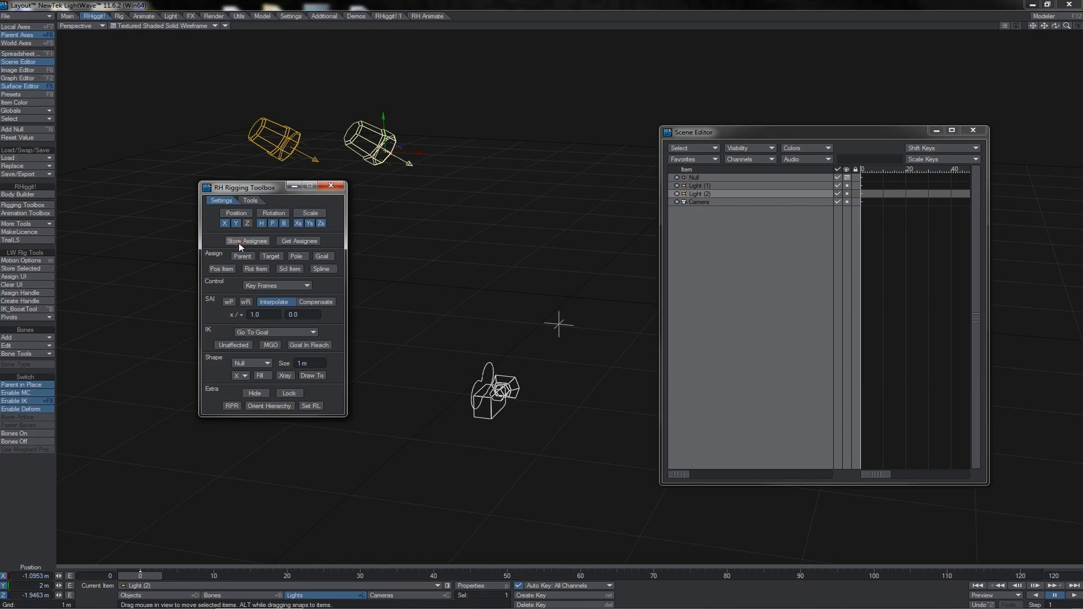
left_click(559, 325)
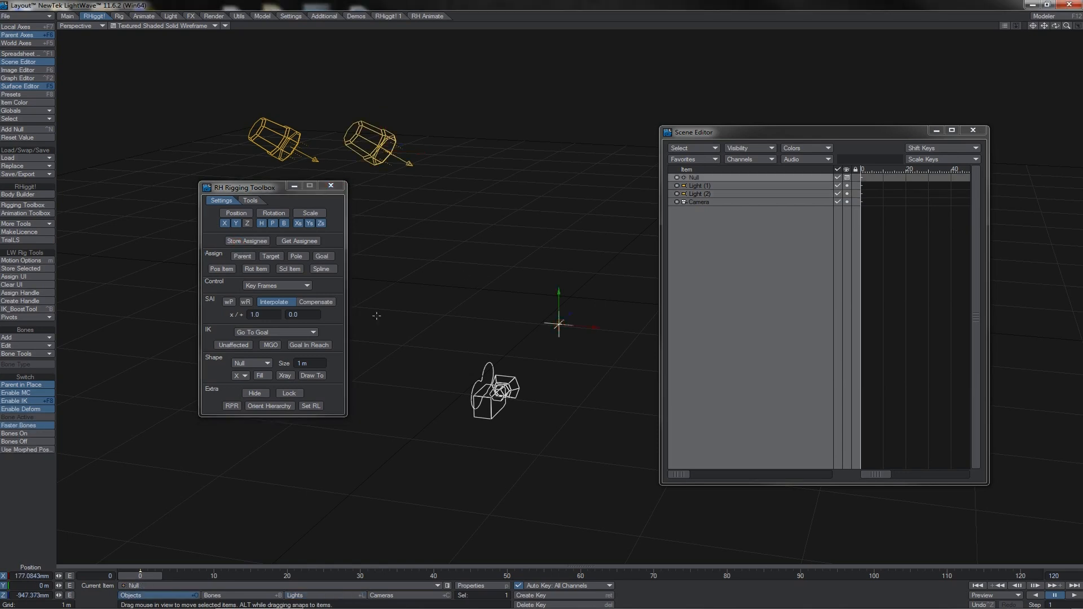
left_click(222, 269)
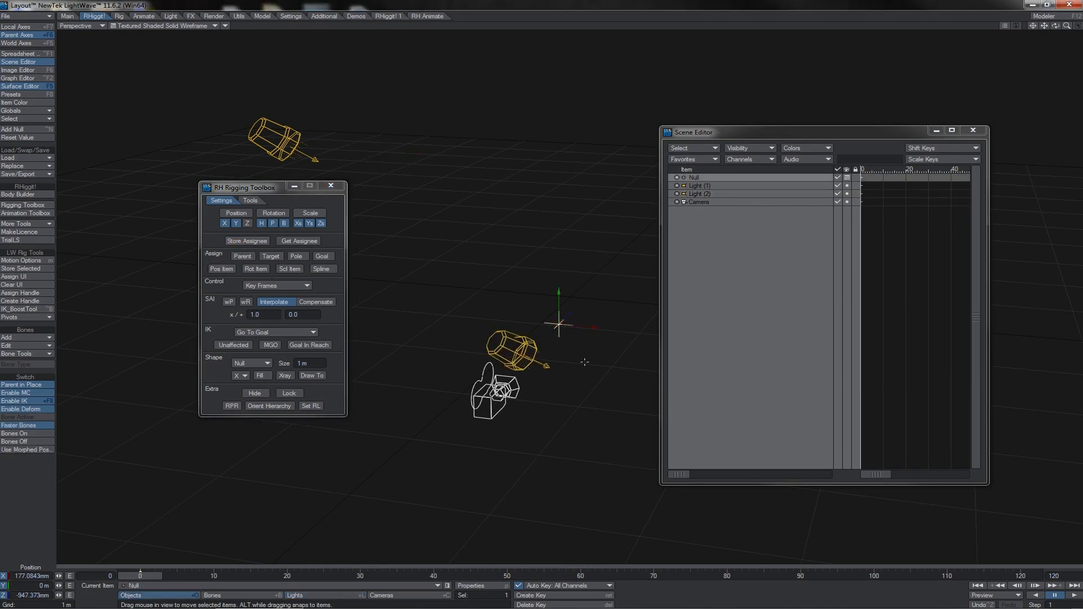
mouse_move(585, 363)
left_mouse_down()
mouse_move(581, 347)
mouse_move(515, 347)
mouse_move(555, 352)
mouse_move(596, 333)
mouse_move(558, 340)
mouse_move(584, 362)
left_mouse_up()
left_click_drag(533, 288, 556, 324)
left_click_drag(542, 297, 542, 298)
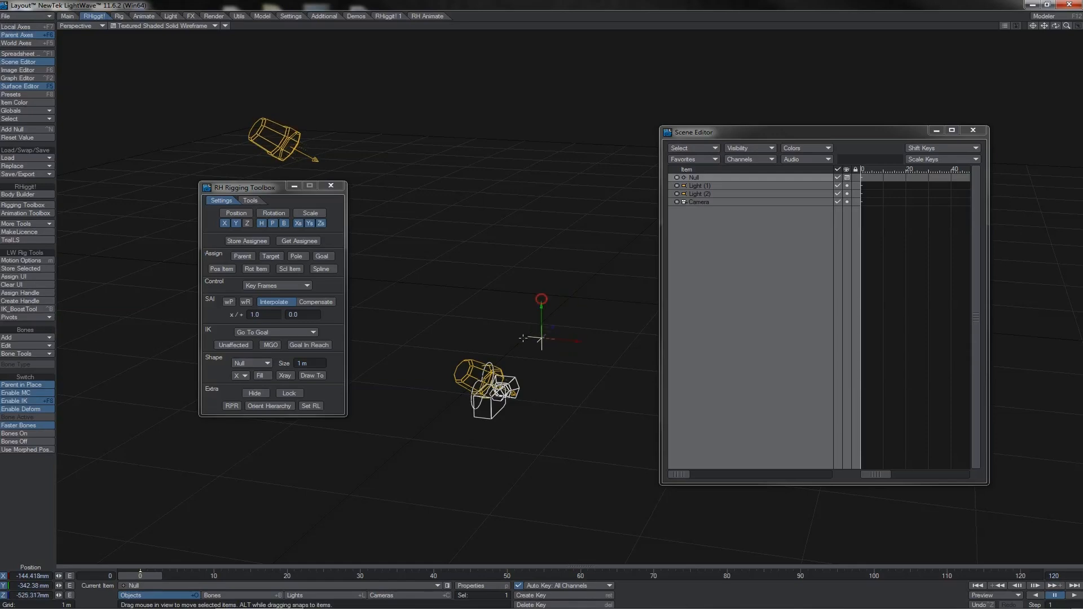
Inspect the position and rotation controllers in Light (2)'s motion options
key("m")
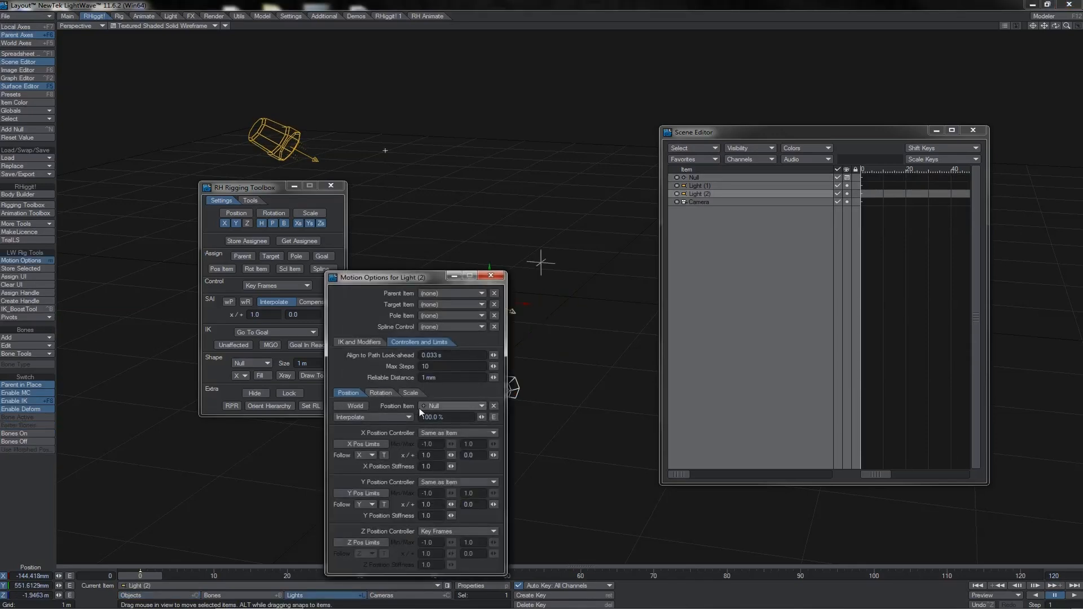
left_click(387, 397)
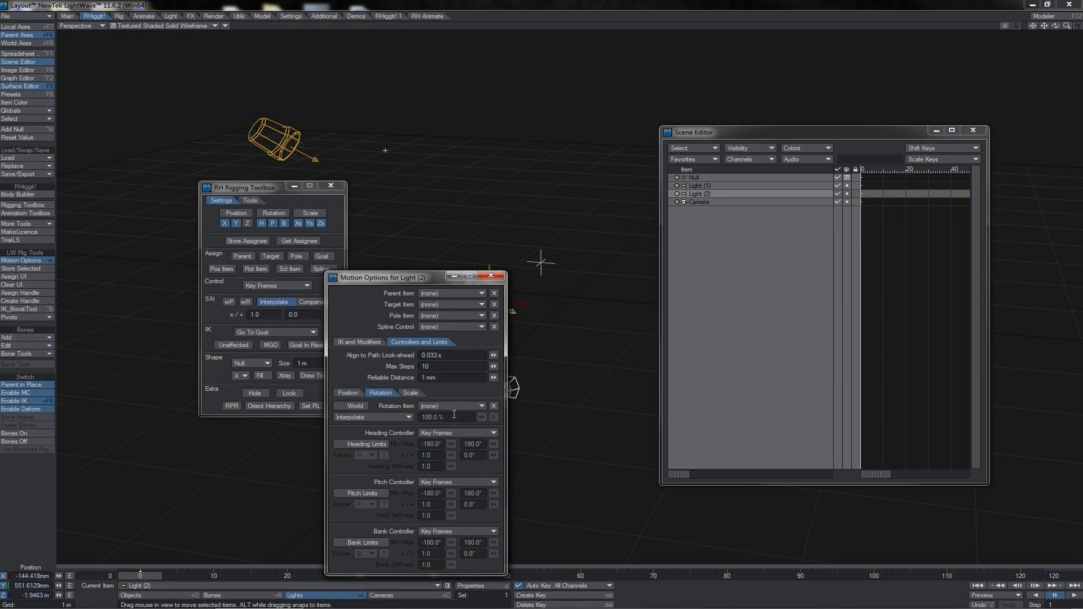
left_click(491, 275)
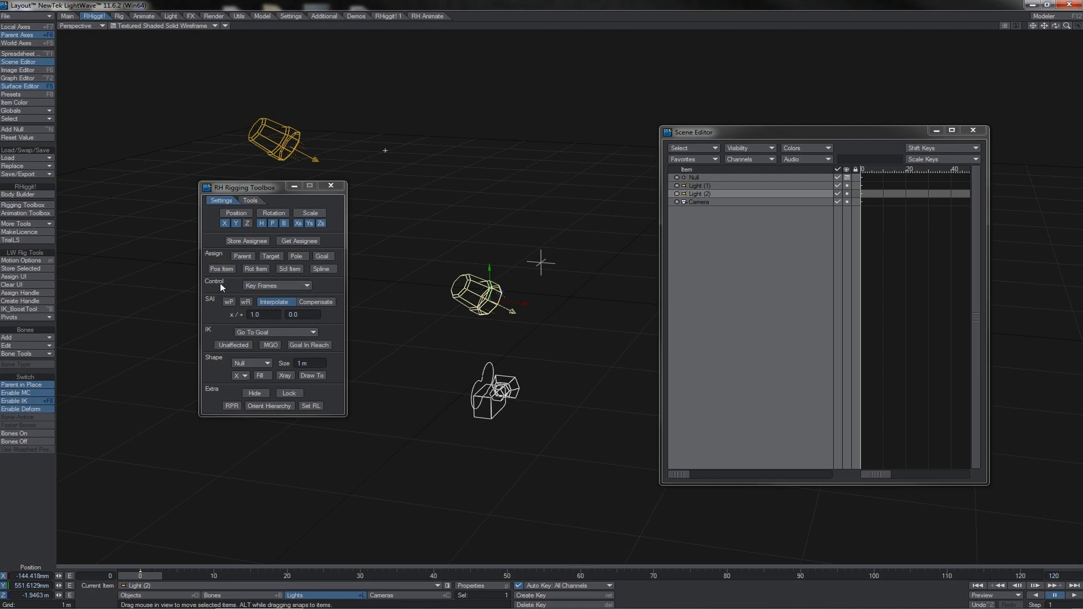
Compare the toolbox's control types with the heading and pitch controller choices in Light (2)'s motion options
left_click(304, 285)
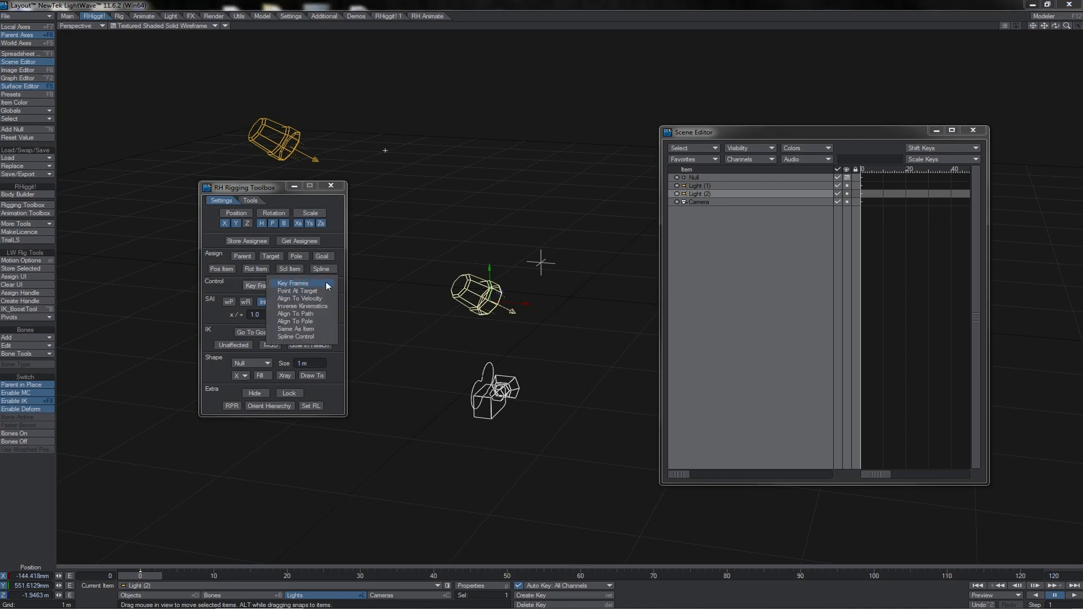
left_click(228, 283)
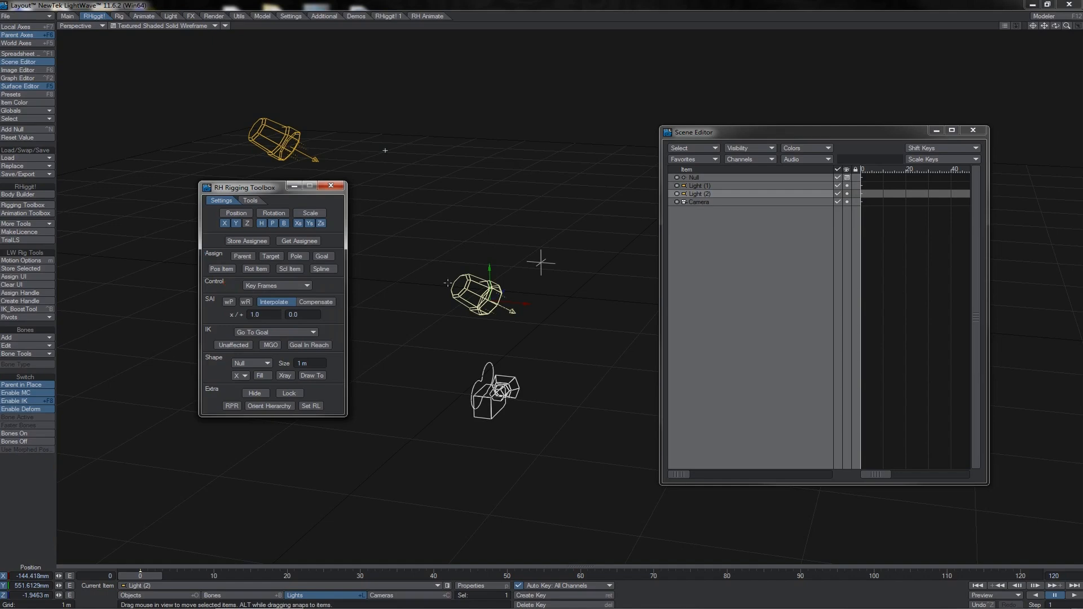
key("m")
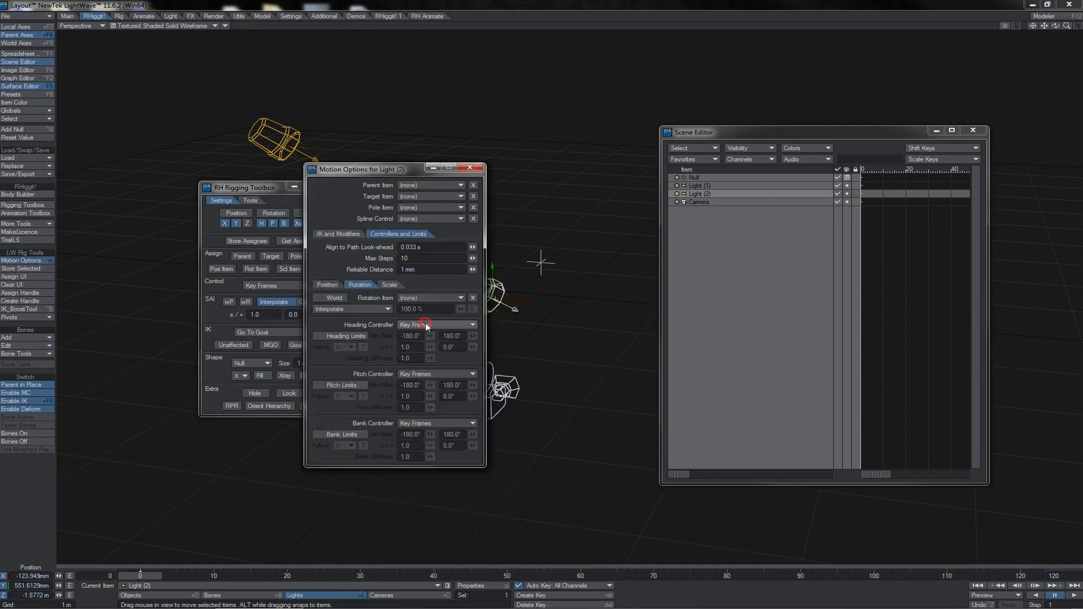
left_click(426, 324)
left_click(379, 359)
left_click(409, 374)
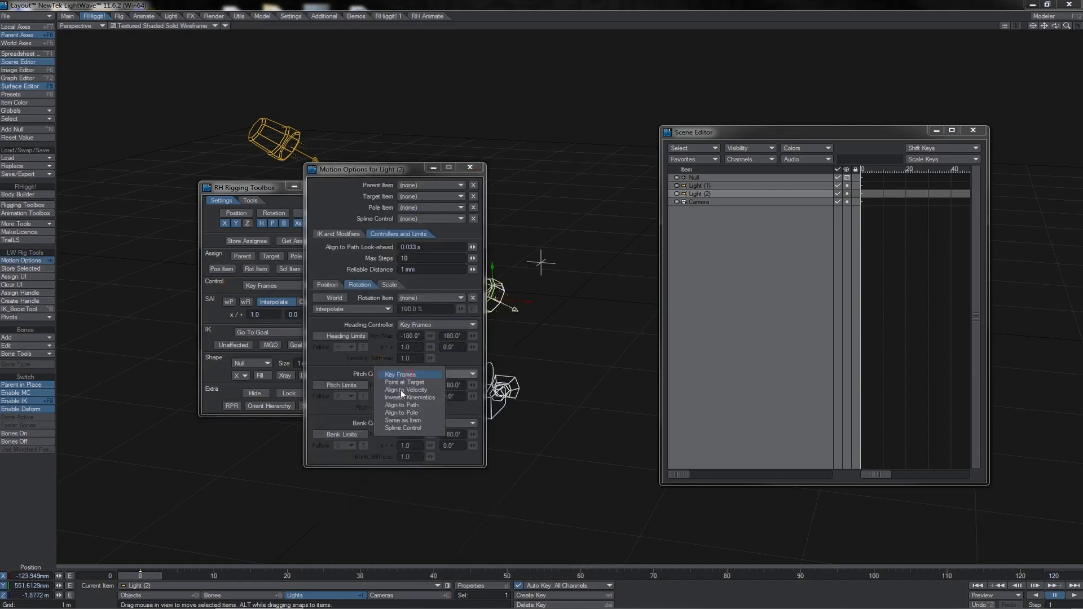
left_click(347, 405)
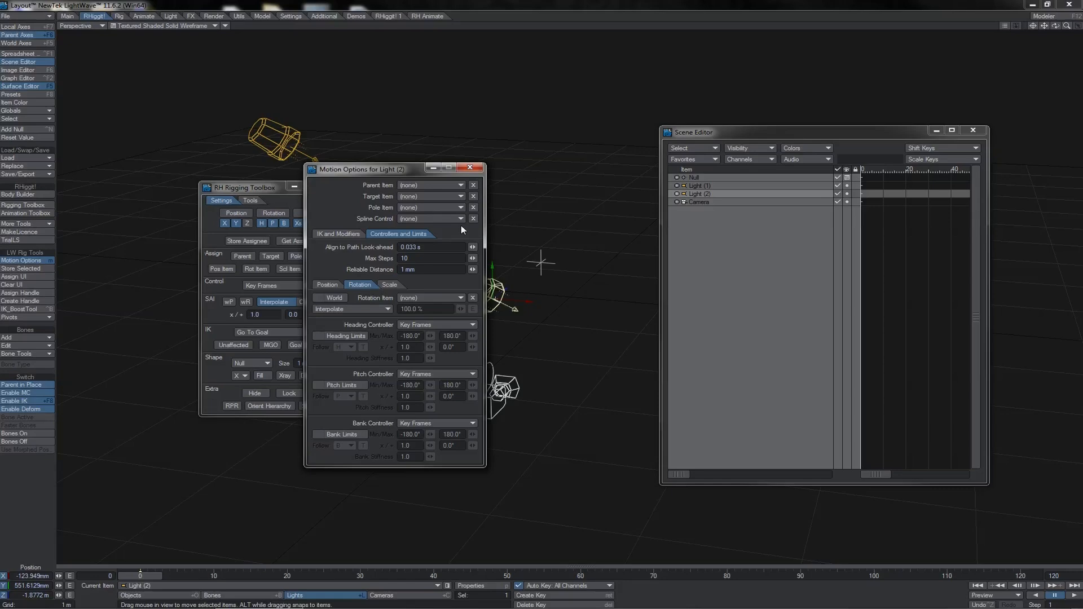
left_click(470, 167)
Set Light (2)'s controller to Inverse Kinematics with only the pitch channel enabled, and check its motion options
left_click(246, 213)
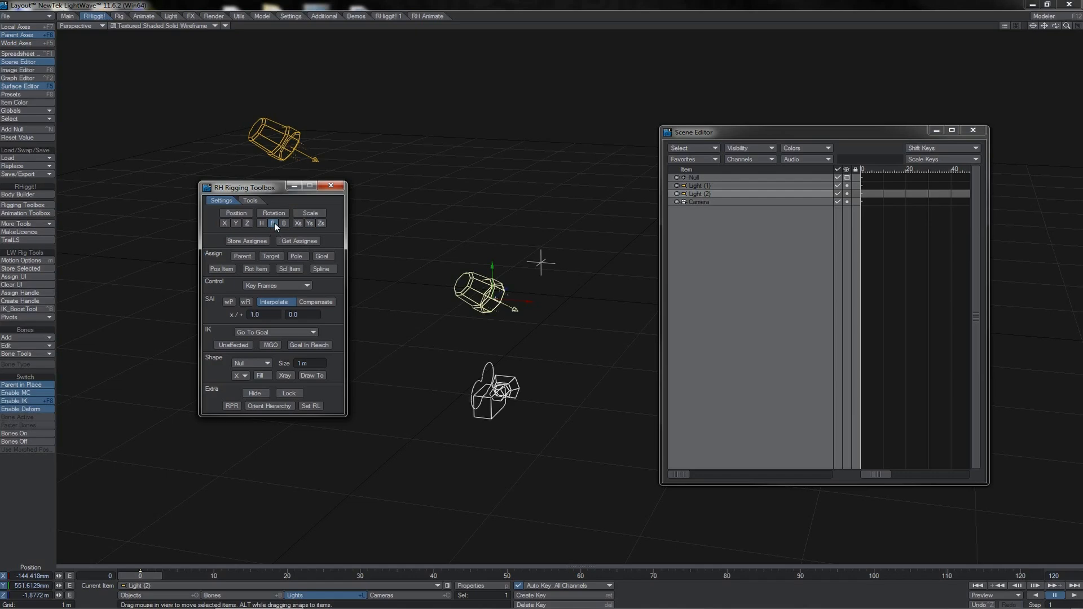
left_click(292, 286)
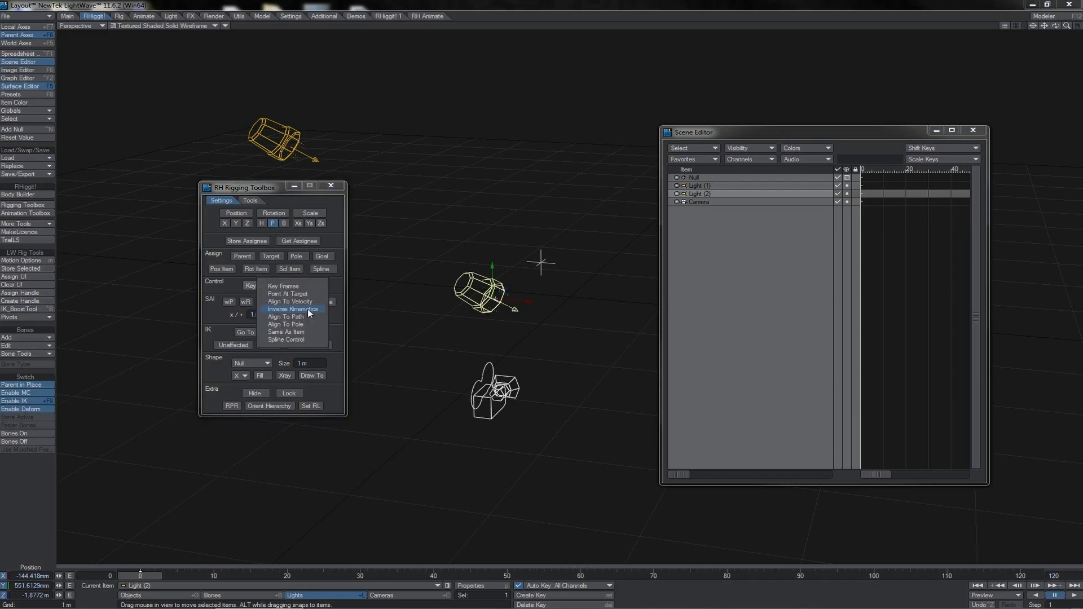
left_click(310, 312)
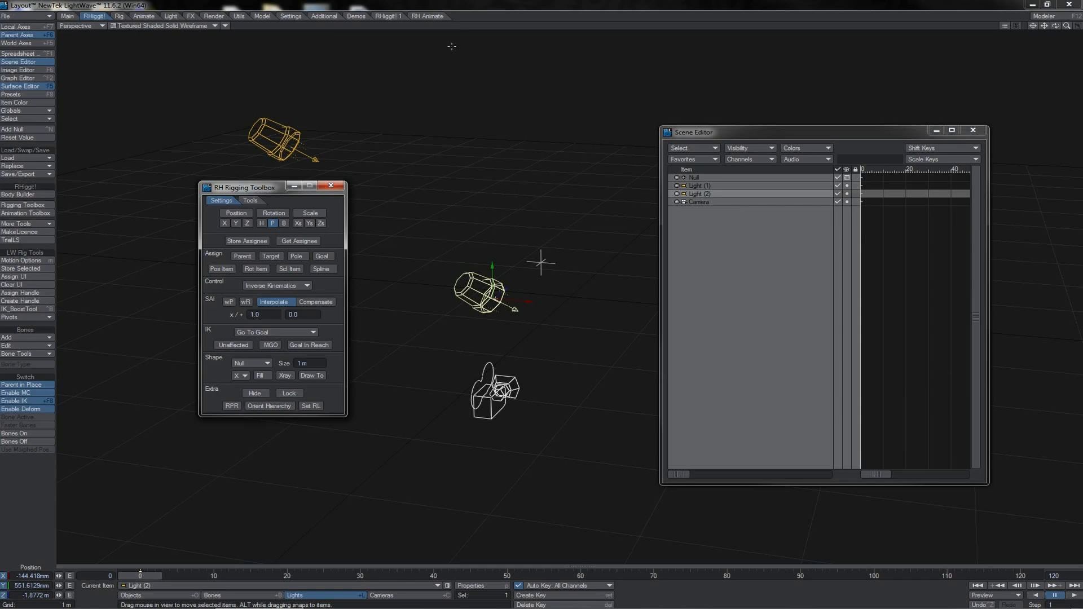
key("m")
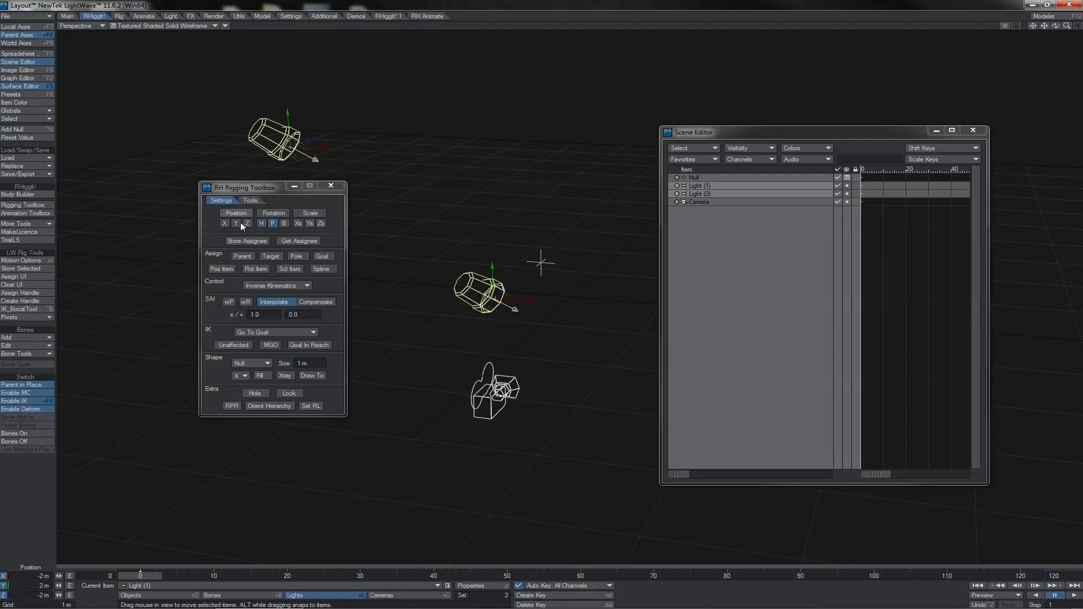
Enable all channels, set the controllers of both lights to Key Frames, and move the null to about X -0.21 m, Z -0.28 m
left_click(237, 212)
left_click(269, 213)
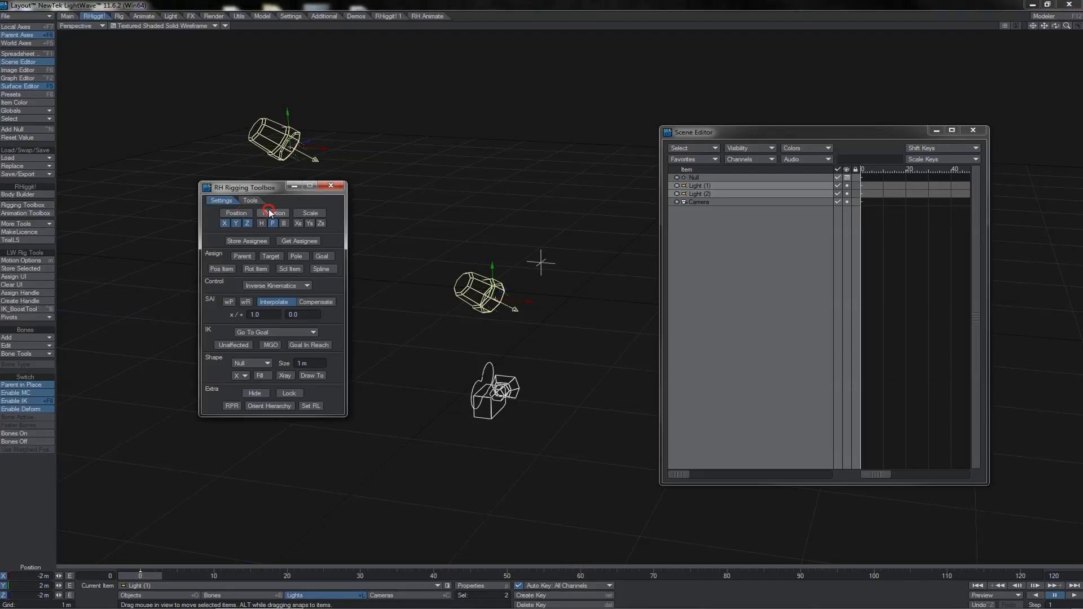
left_click(293, 287)
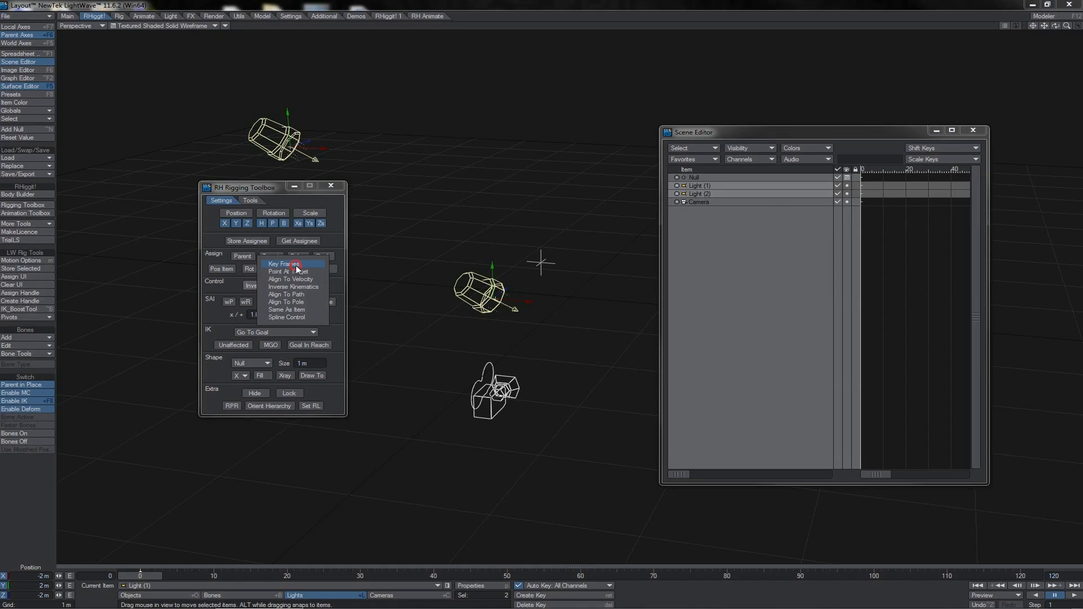
left_click(296, 265)
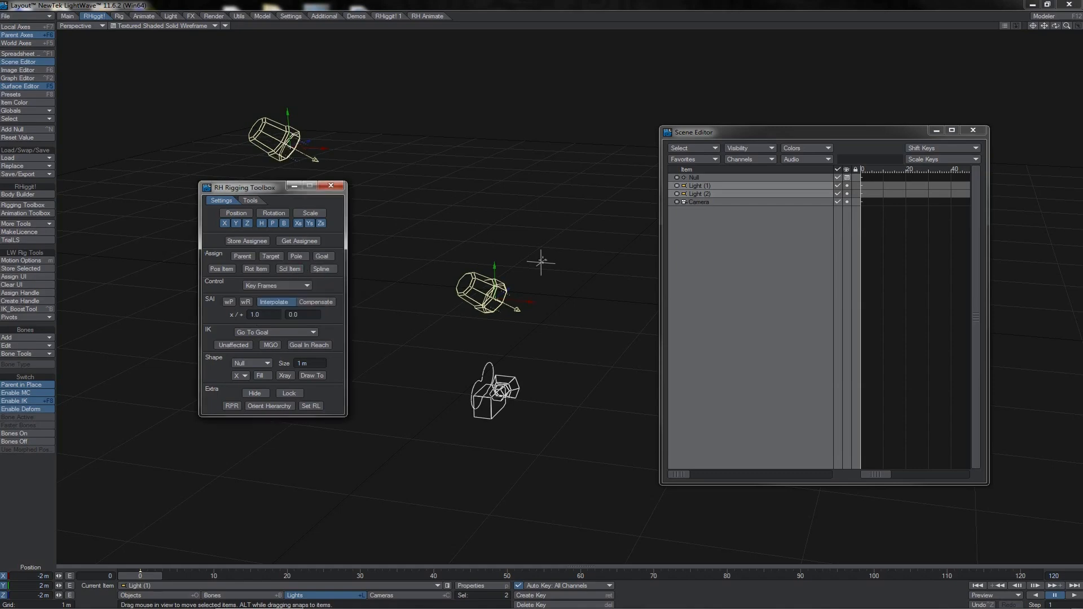
left_click(541, 262)
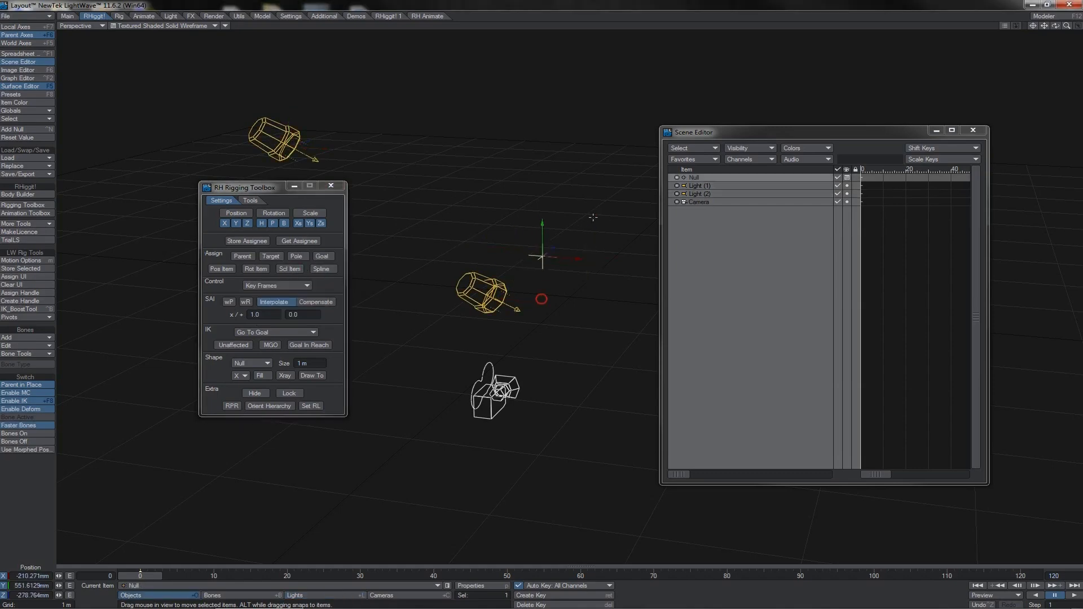
left_click(490, 294)
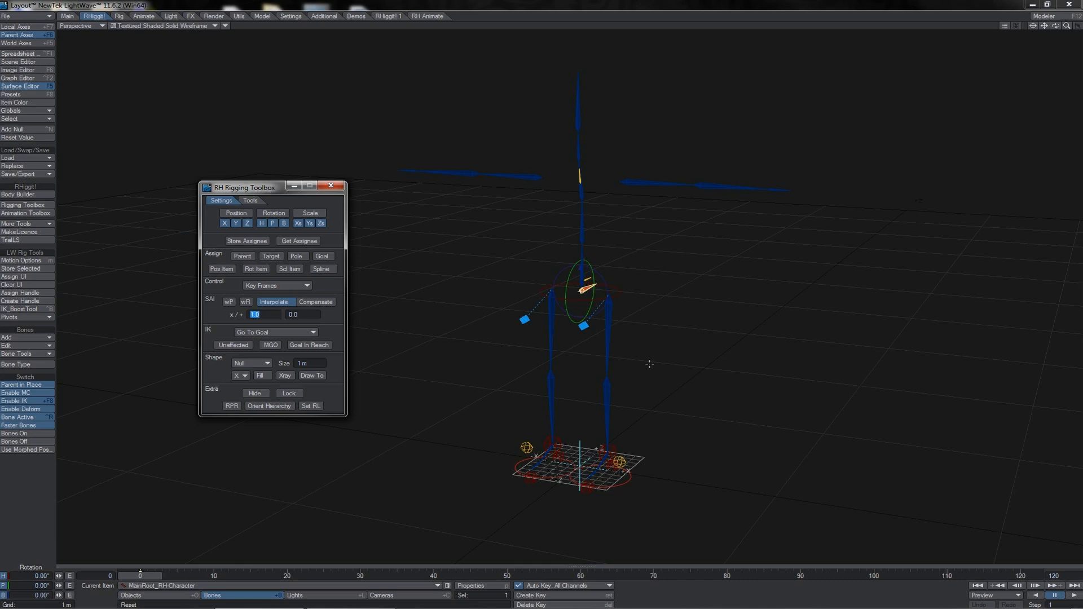
Raise the character's left leg IK goal to about Y 0.21 m and move its IK pole to about Y -74 mm
left_click(608, 451)
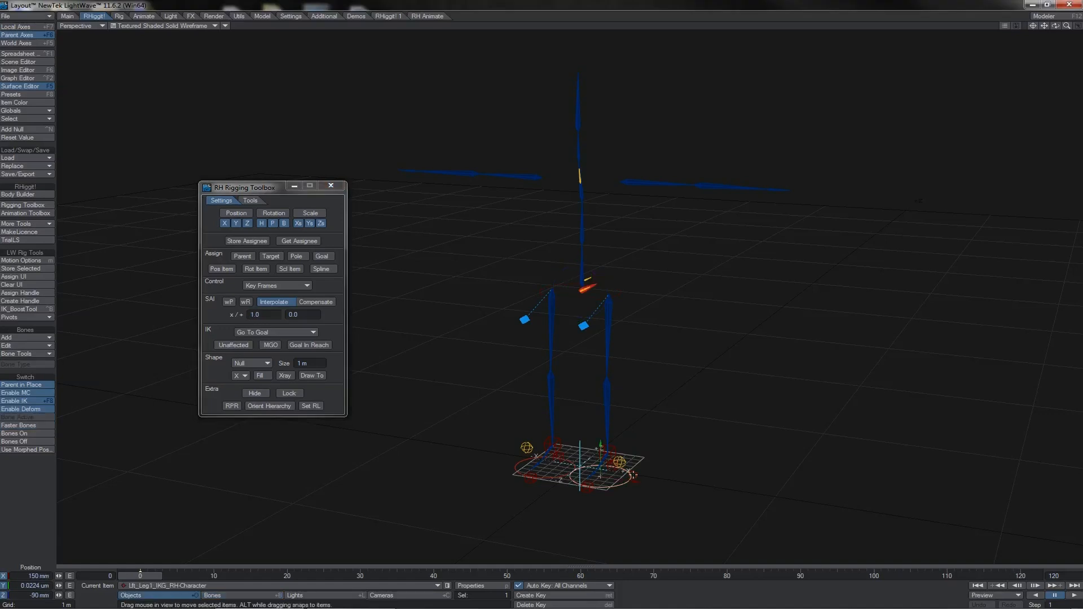
left_click_drag(598, 447, 594, 384)
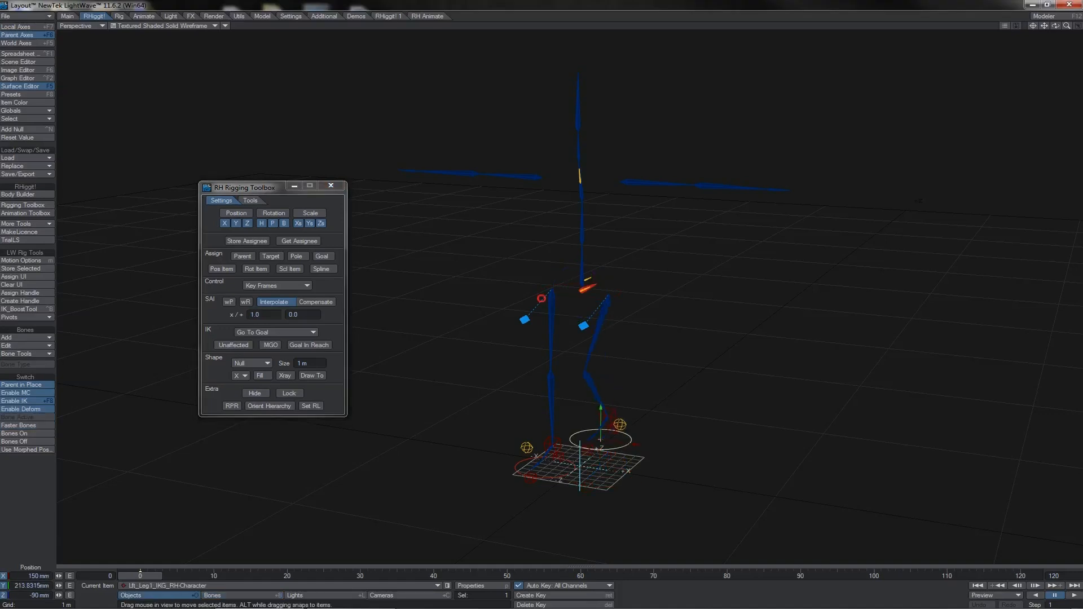
left_click(584, 326)
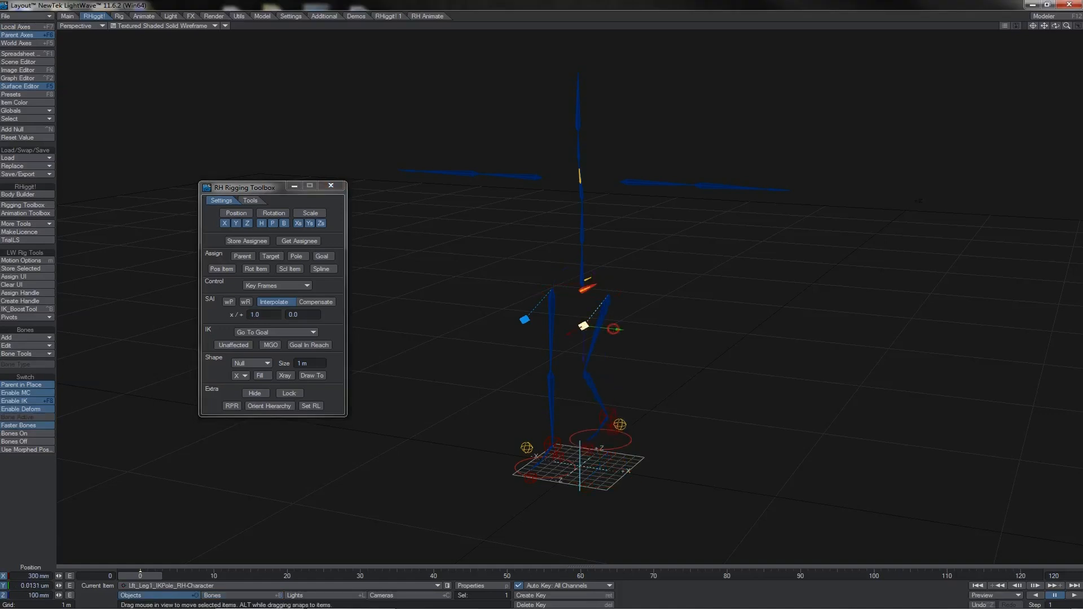
left_click_drag(584, 326, 614, 328)
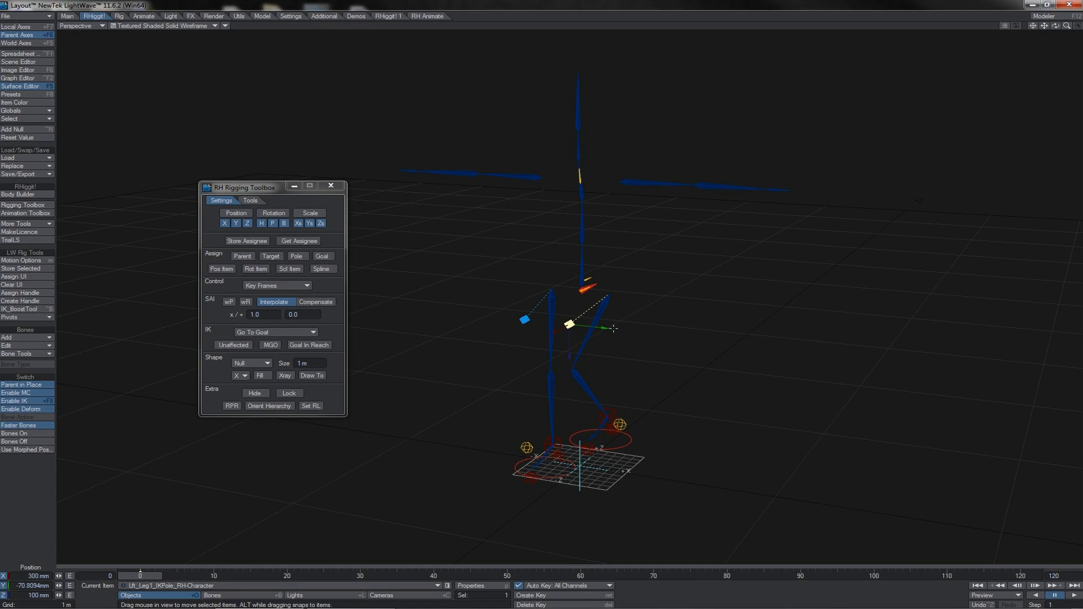
mouse_move(602, 328)
left_mouse_down()
mouse_move(667, 335)
mouse_move(601, 328)
left_mouse_up()
Inspect the left hip bone's motion options for an assigned pole item
left_click(589, 337)
key("y")
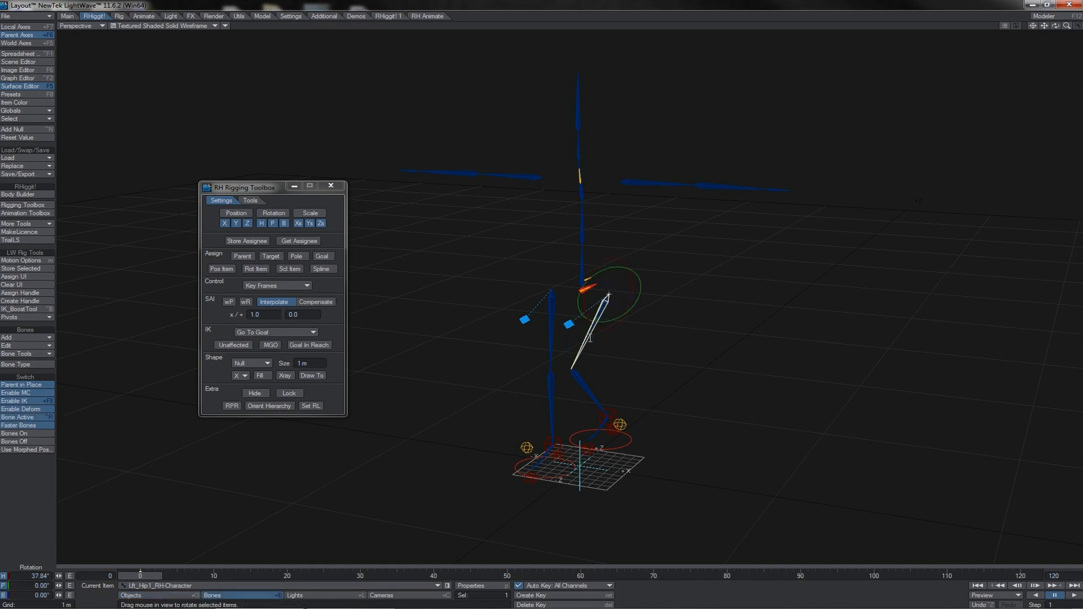
key("m")
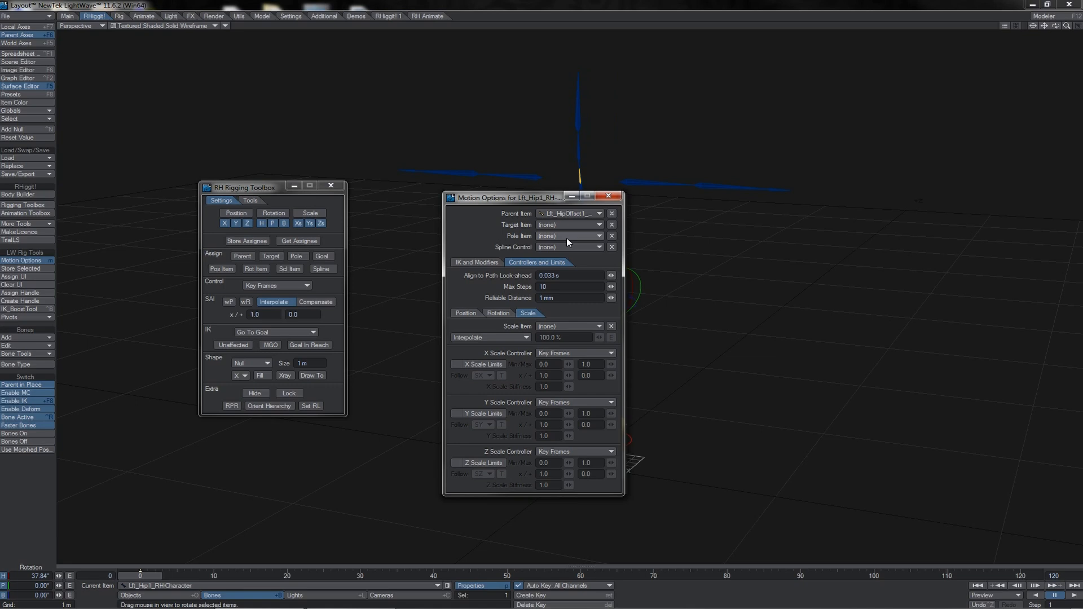
left_click(608, 195)
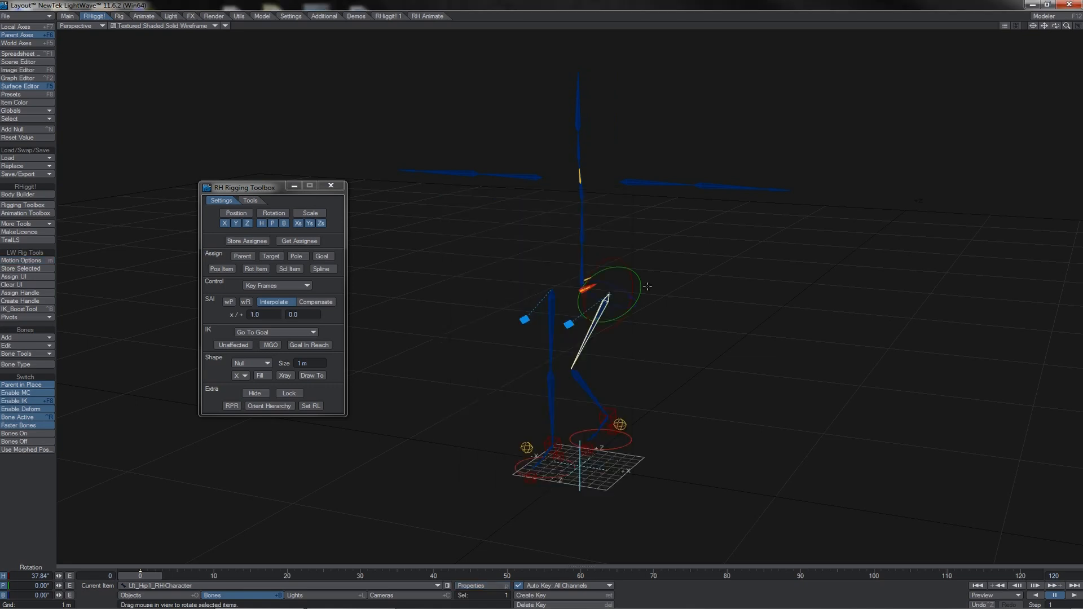
Get the item that uses the left leg's IK pole as its pole item
left_click(573, 325)
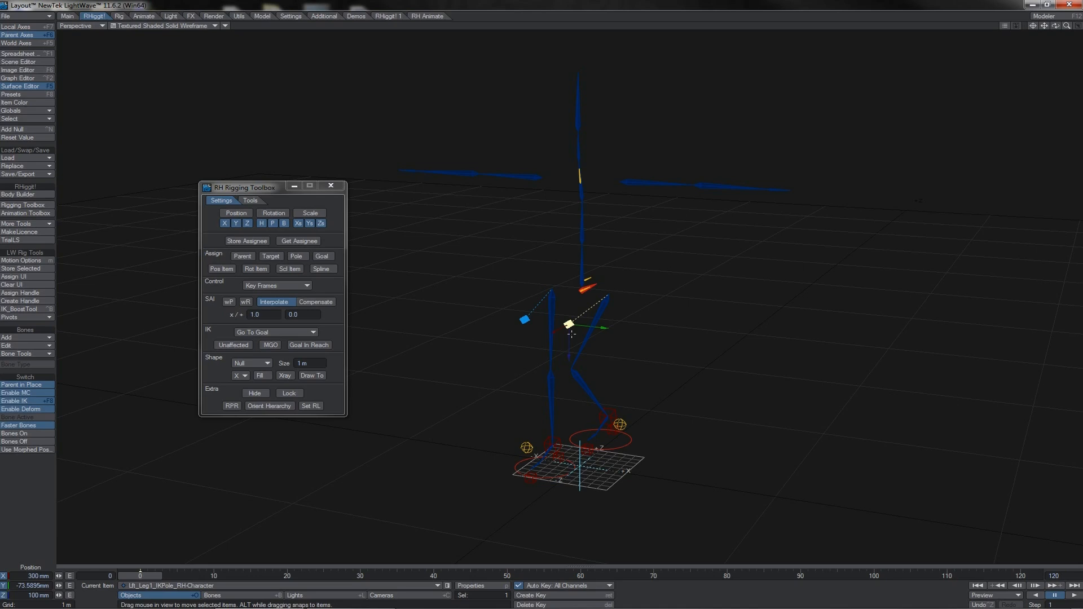
left_click(298, 240)
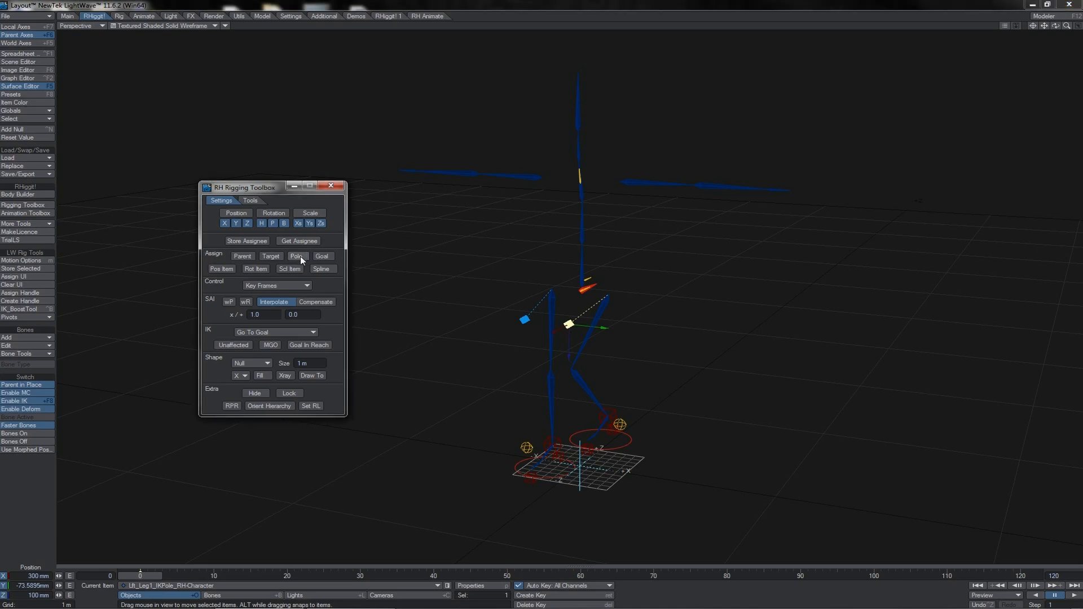
left_click(298, 256)
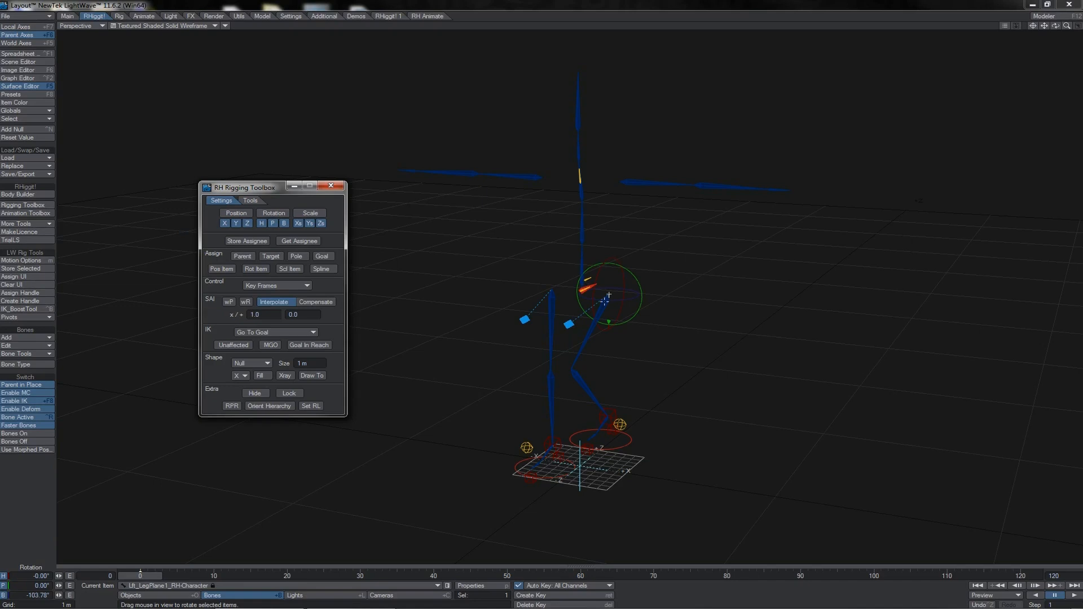
Get the item that uses the left leg's Lft_LegIKActual1 object as its IK goal
left_click(192, 595)
left_click(607, 415)
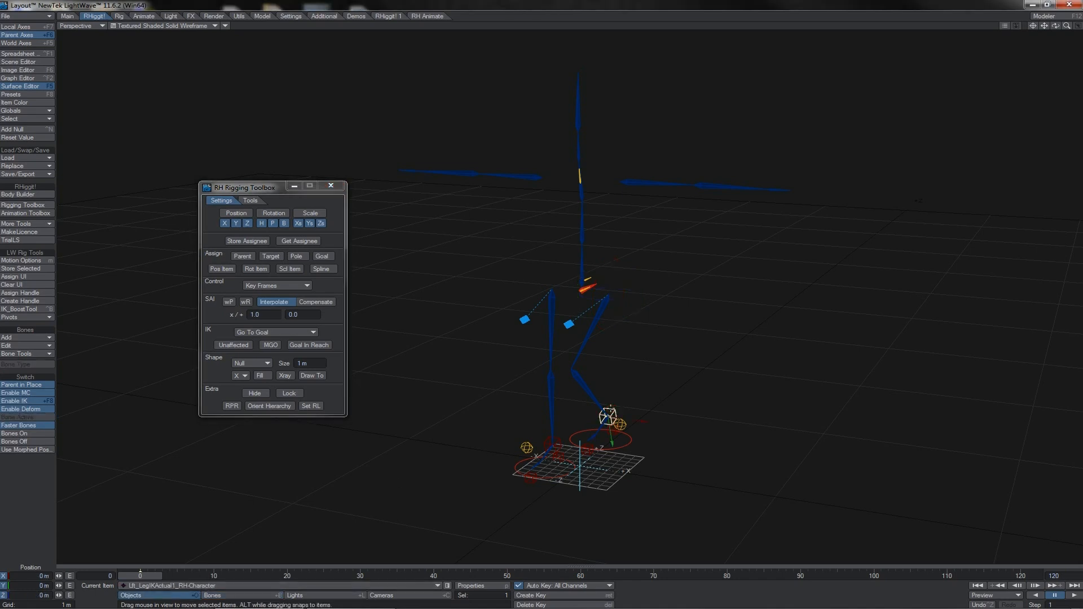
mouse_move(648, 405)
left_mouse_down()
mouse_move(629, 411)
mouse_move(668, 395)
mouse_move(598, 413)
mouse_move(649, 404)
left_mouse_up()
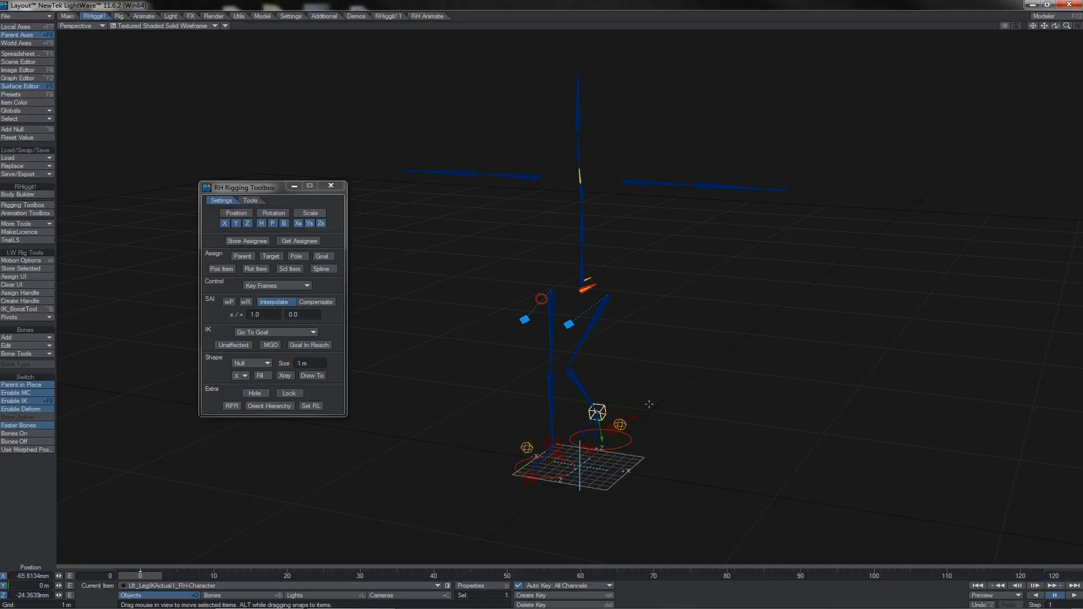
key("ctrl+z")
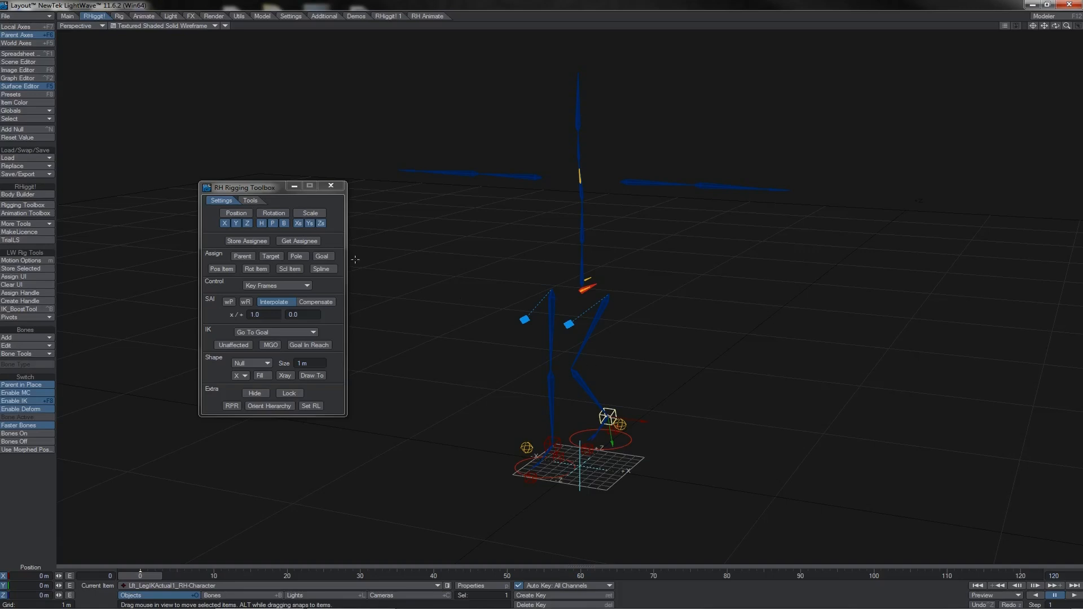
left_click(302, 241)
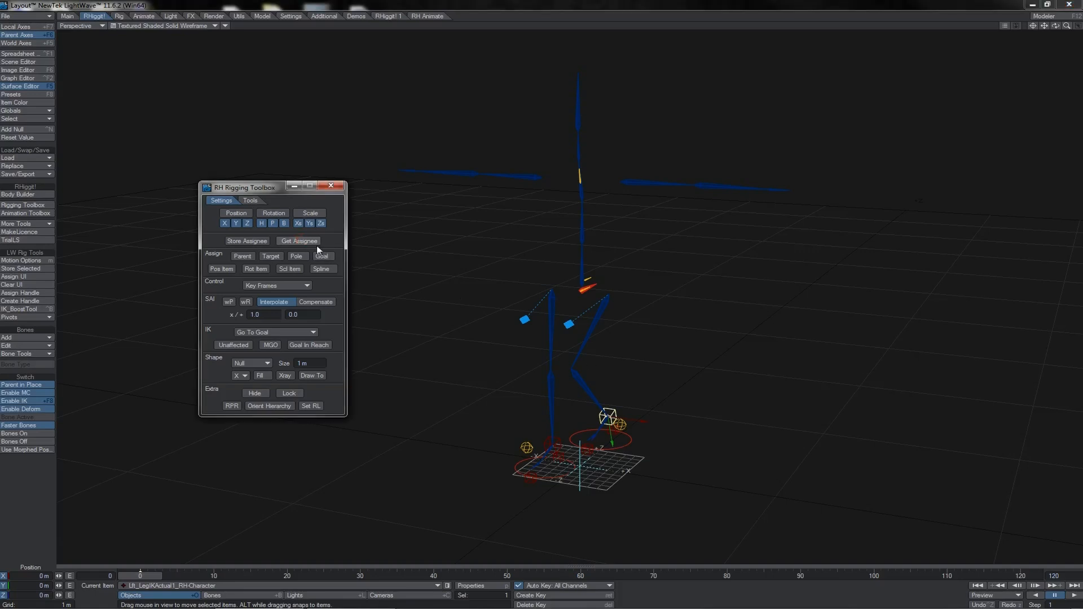
left_click(324, 259)
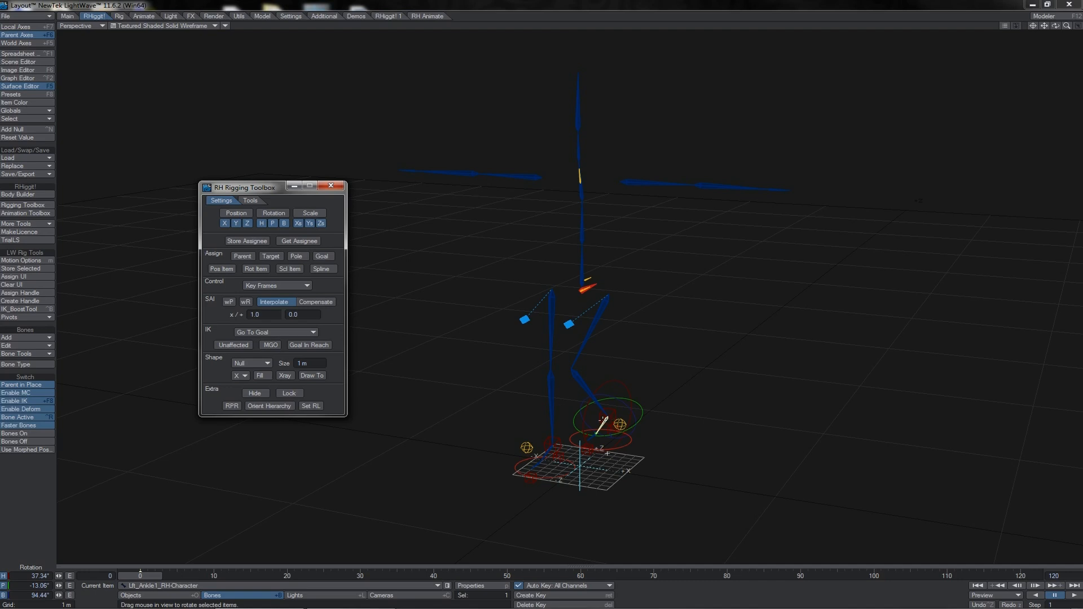
Inspect the left ankle bone's motion options for its goal object and reselect that goal object
key("m")
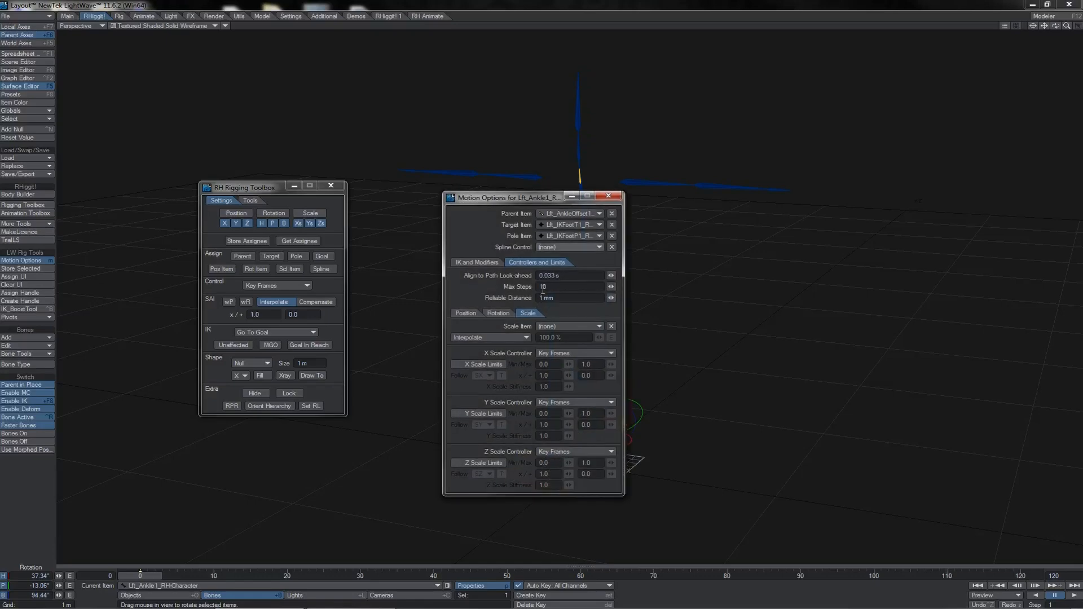
left_click(476, 262)
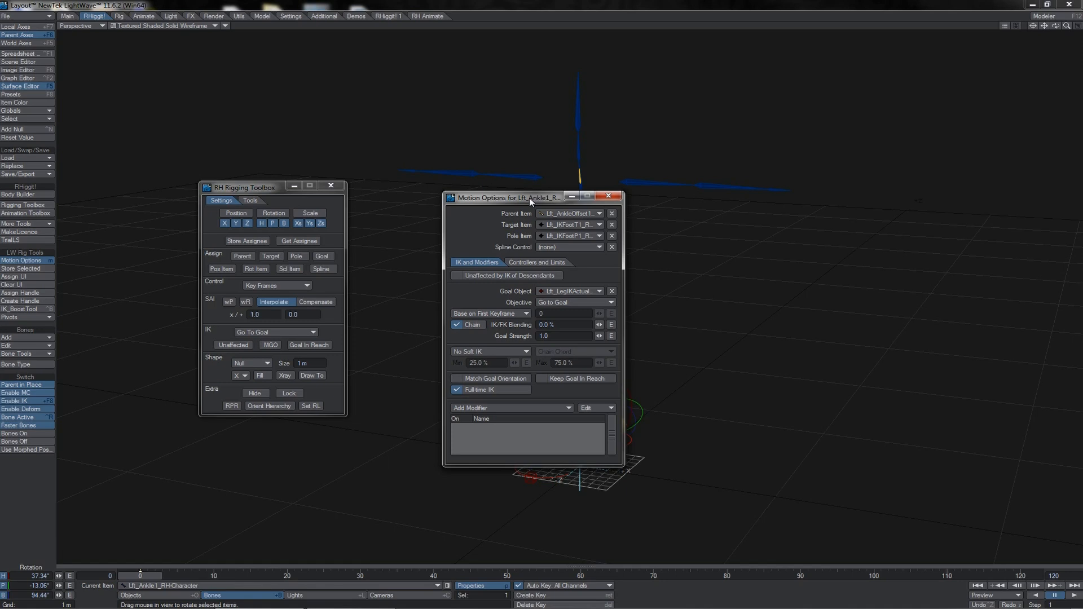
left_click_drag(529, 198, 767, 233)
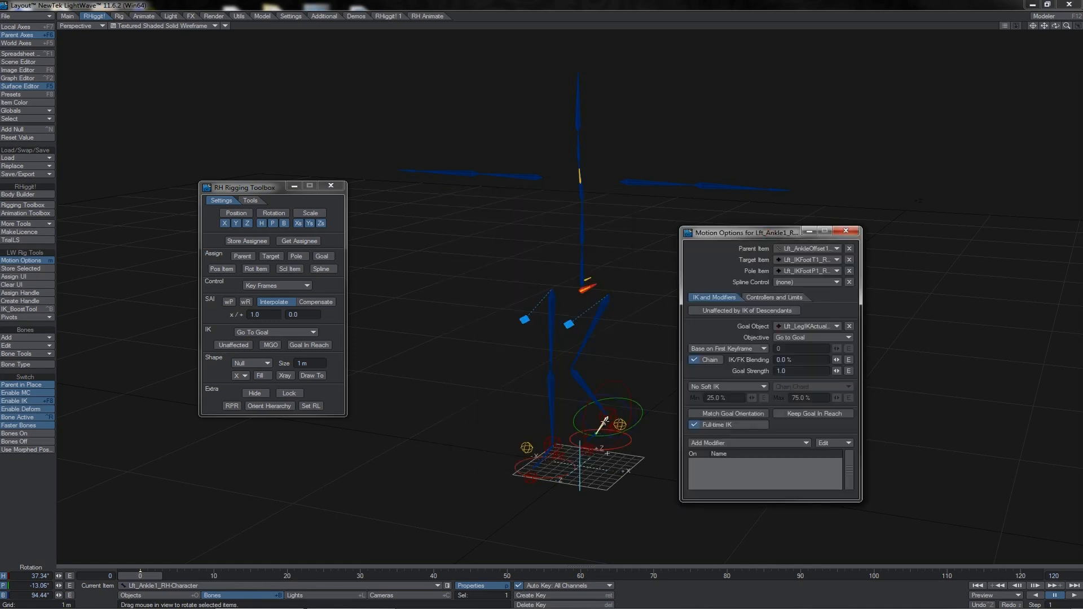
left_click(310, 242)
left_click(320, 257)
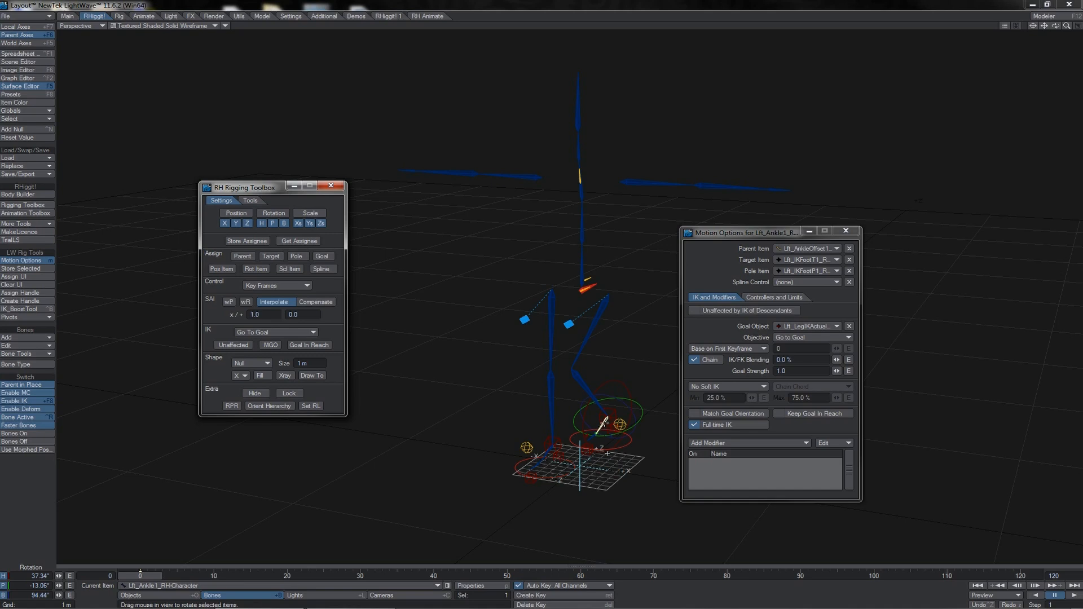
left_click(608, 417)
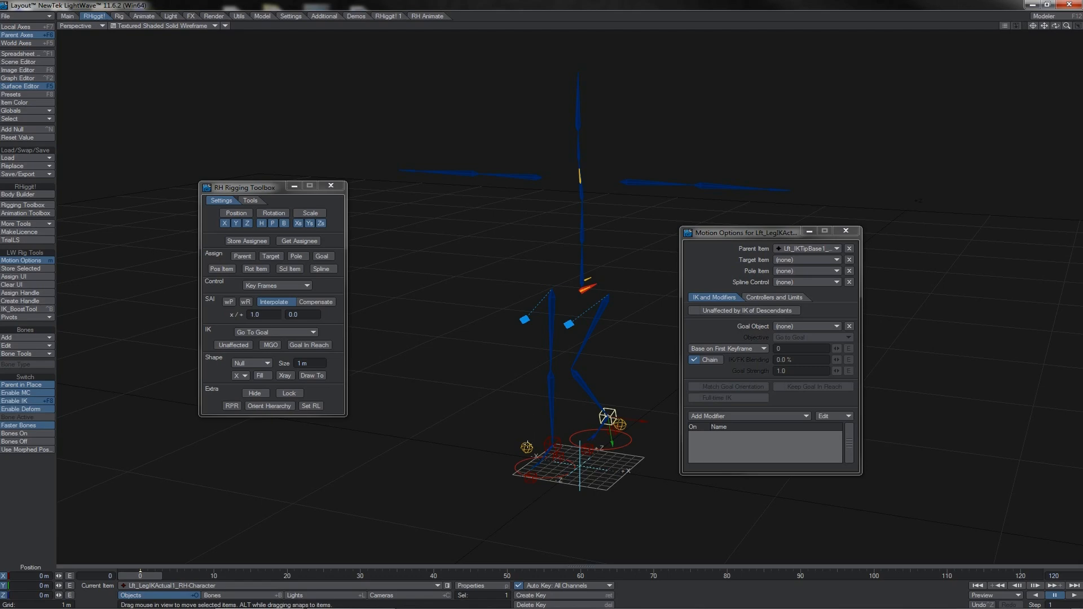
Test moving and rotating Rgt_IKRevFoot1 with both changes undone, and get the items that use it as rotation item
left_click(528, 445)
left_click_drag(527, 446, 527, 427)
key("ctrl+z")
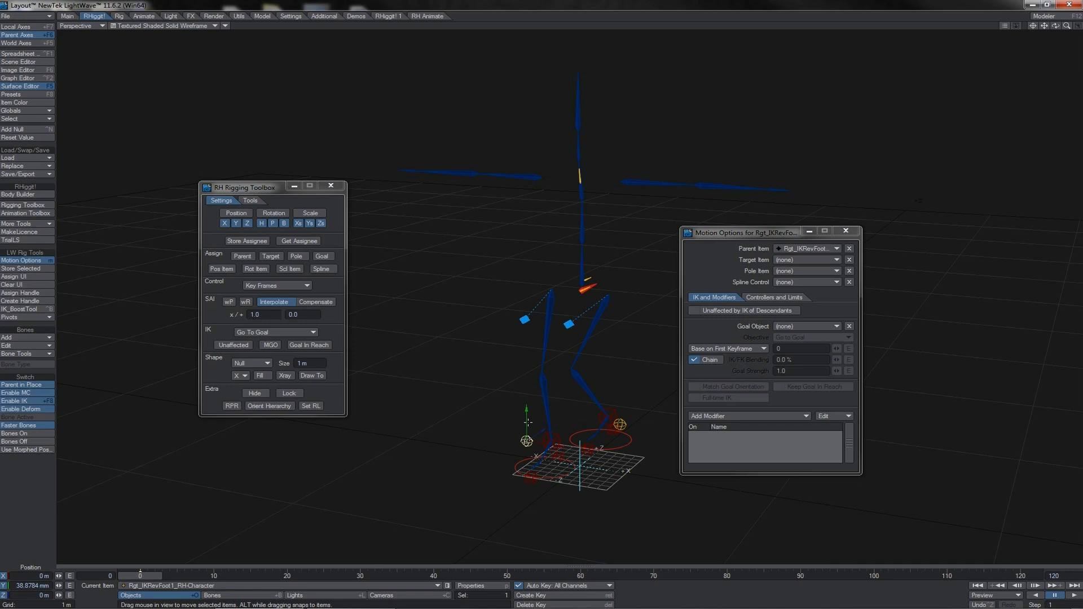
key("y")
left_click_drag(528, 422, 519, 422)
key("ctrl+z")
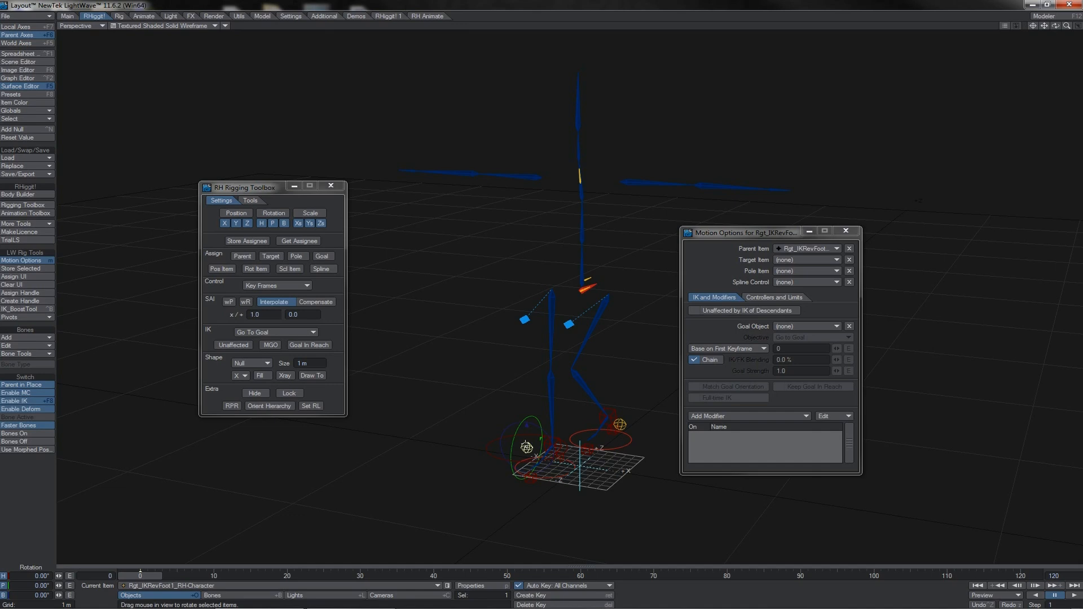
left_click(312, 242)
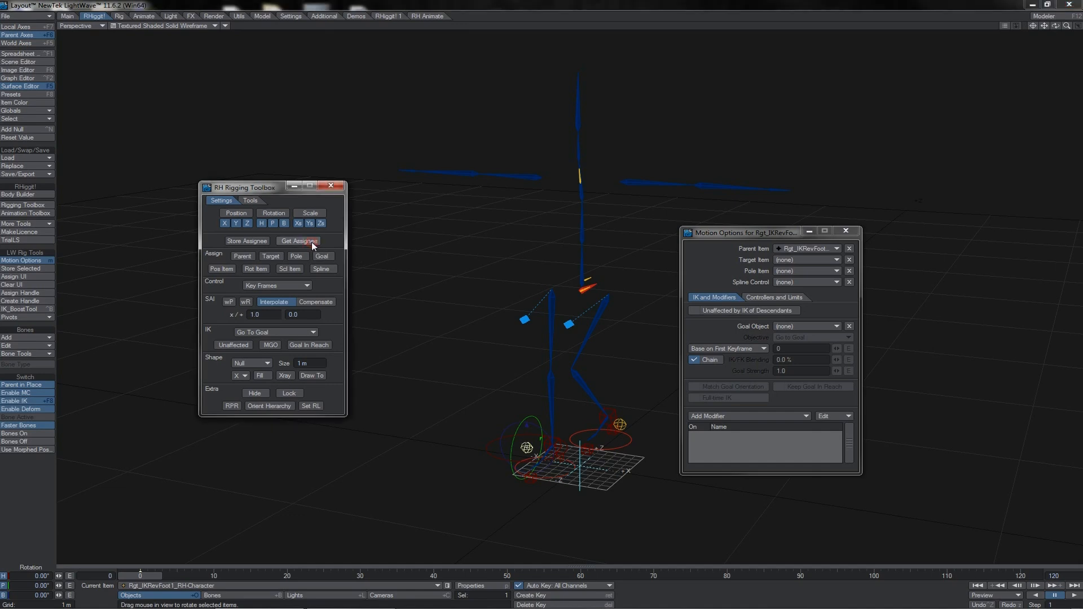
left_click(262, 269)
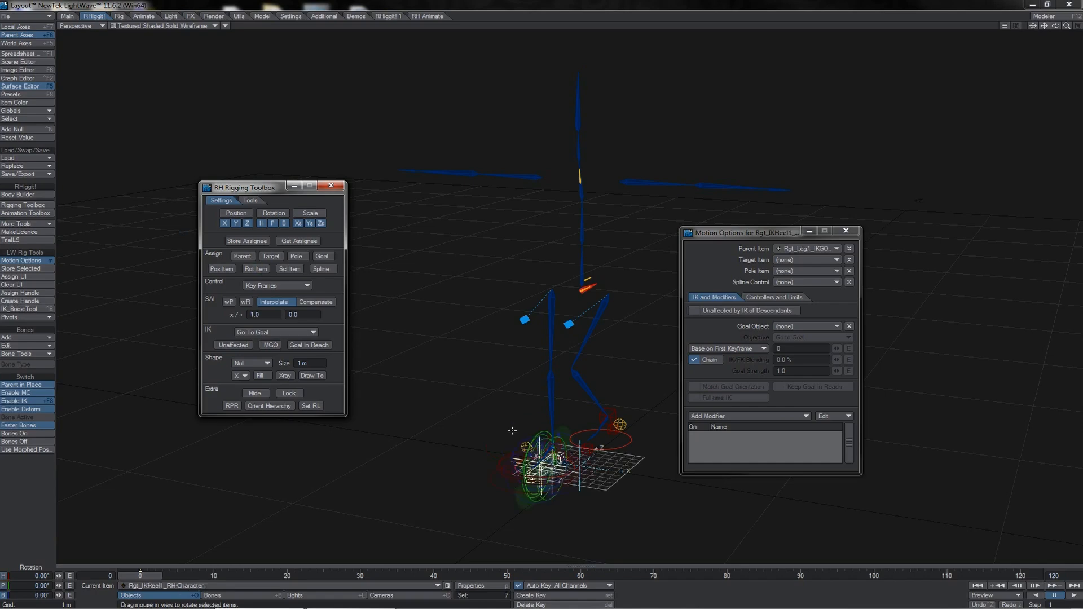
Examine the rotation controllers of the retrieved Rgt_IKHeel1 item in its motion options
left_click(840, 3)
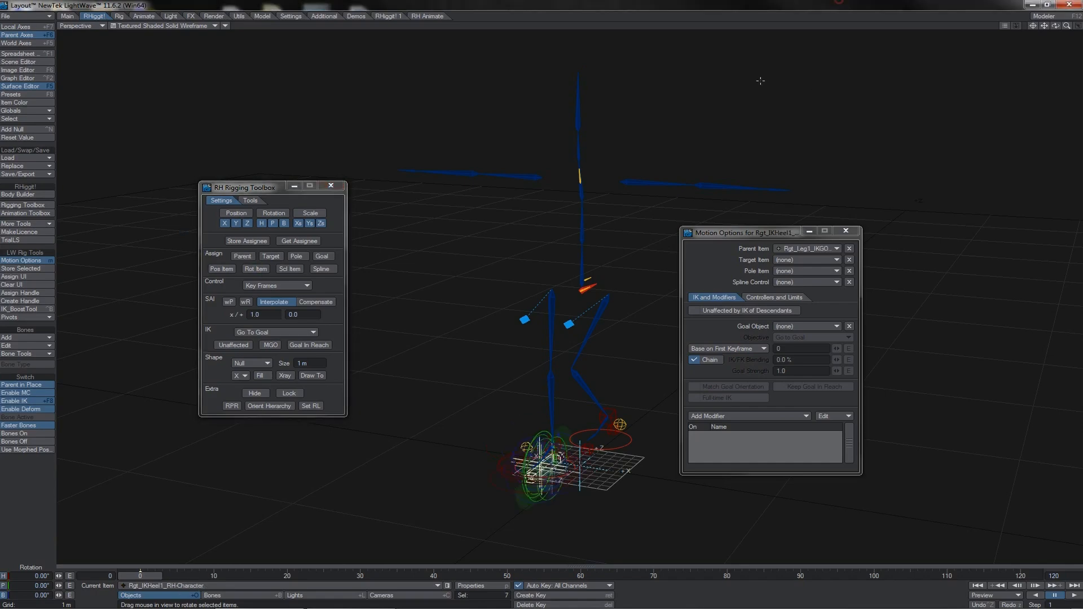
key("shift+a")
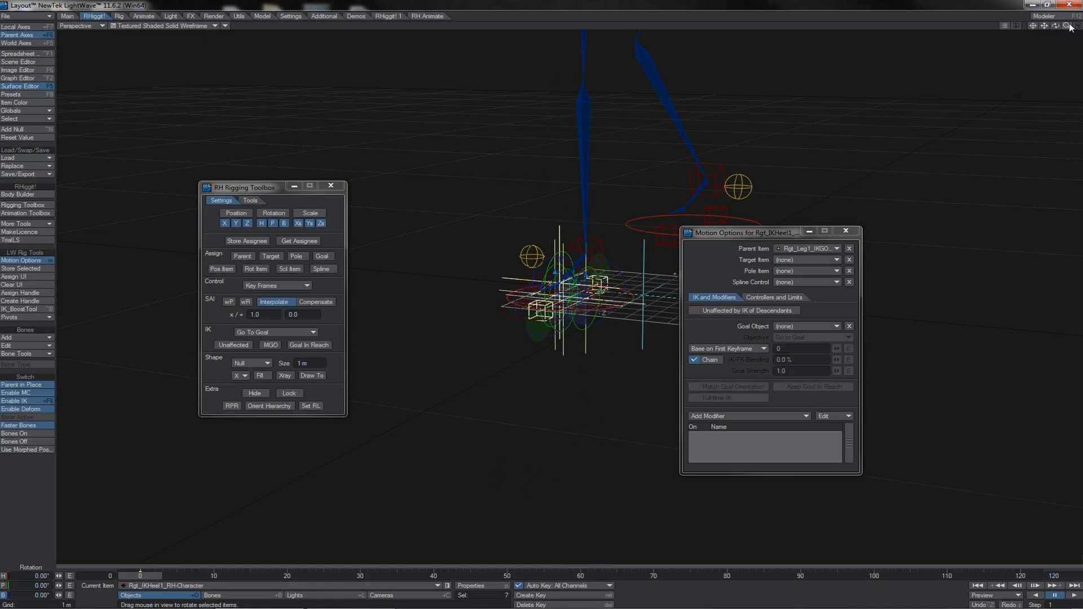
left_click_drag(1067, 26, 1081, 28)
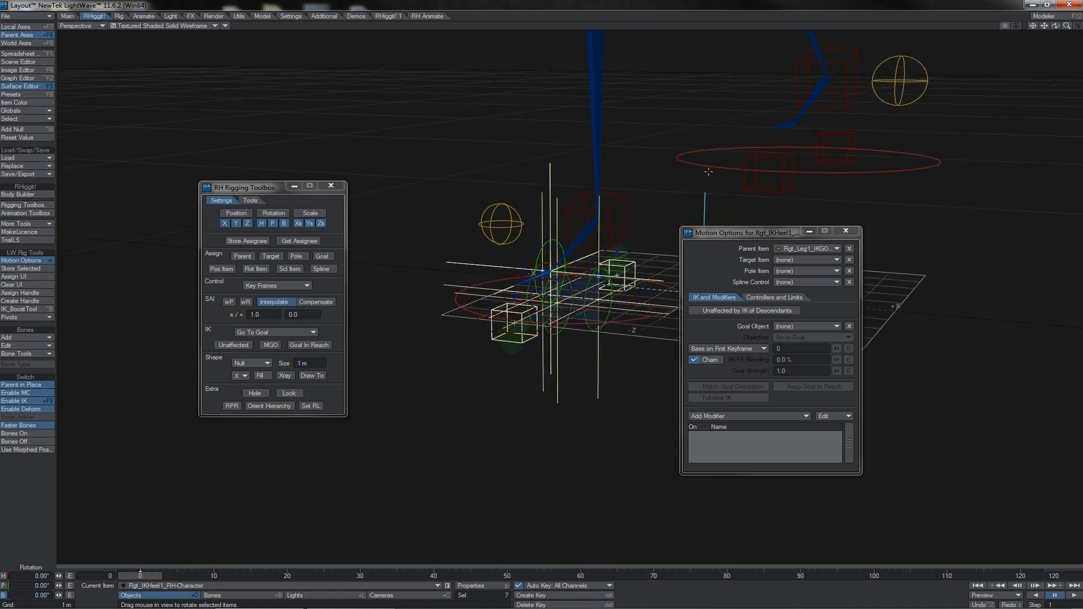
left_click(774, 297)
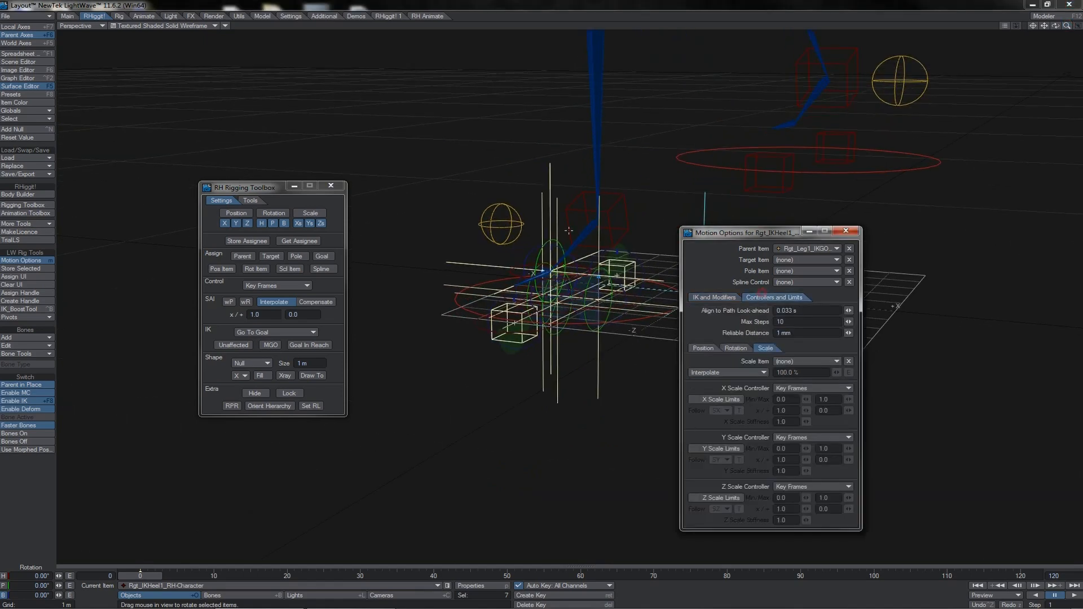
left_click(728, 347)
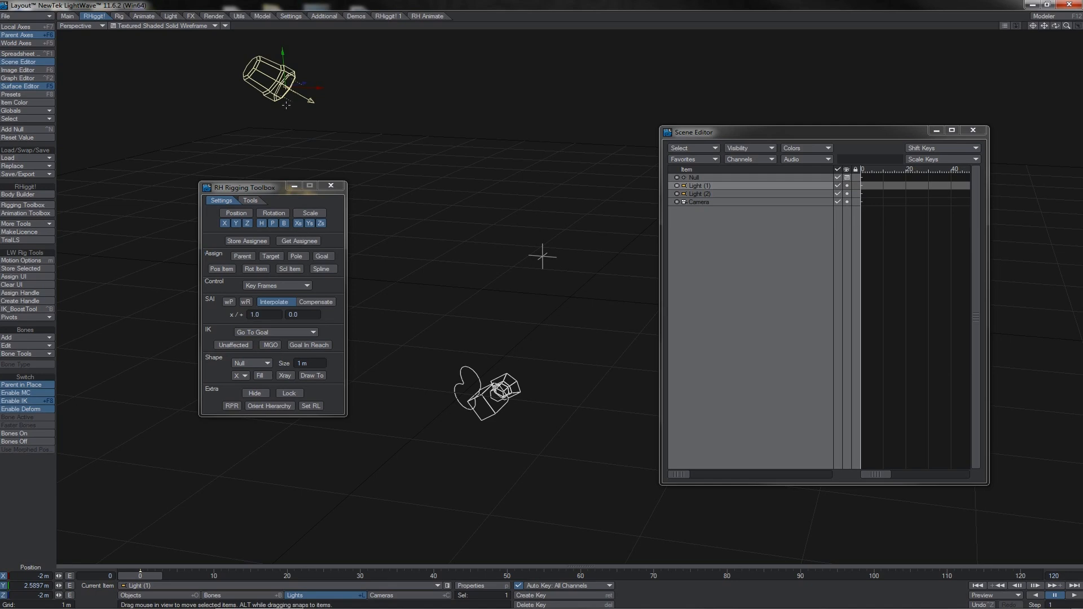
Store Light (1) as assignee, assign the null as its rotation item, and rotate the null to about H 16.4°, P -0.6°
left_click(245, 242)
left_click(551, 259)
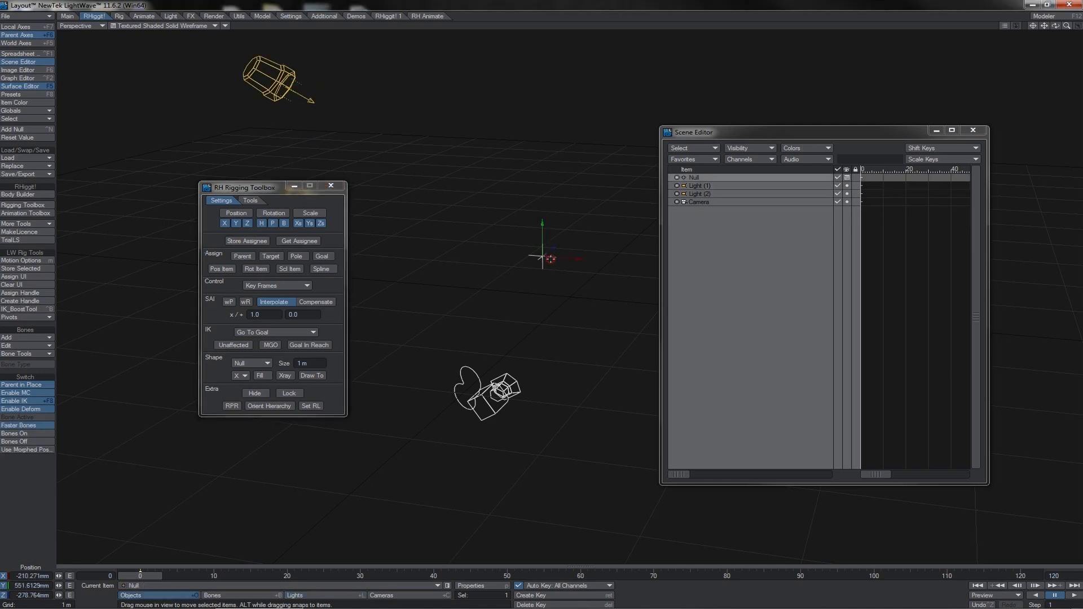
left_click(275, 257)
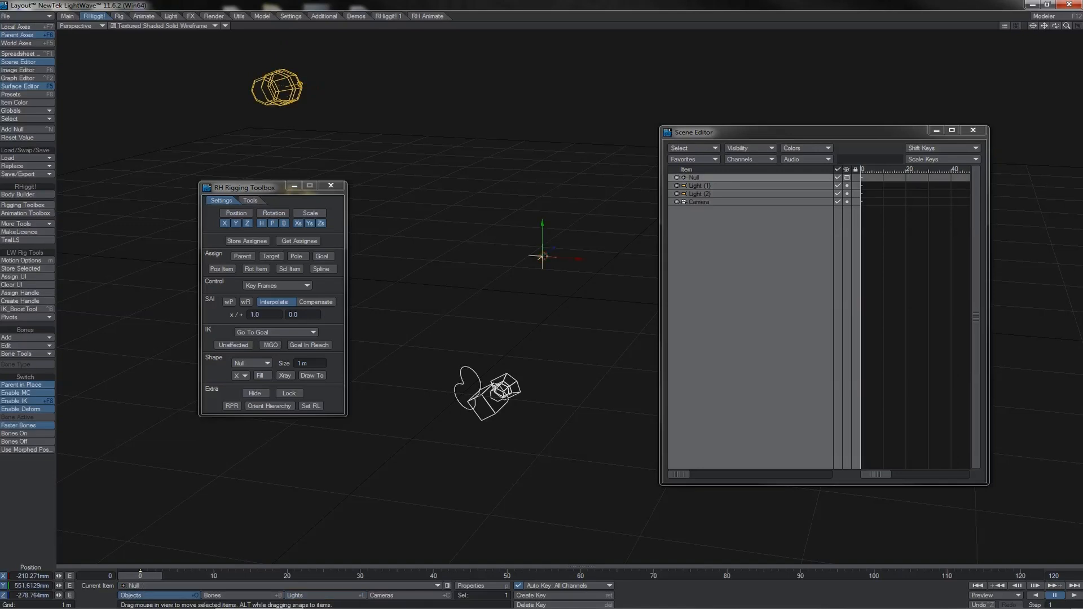
key("y")
left_click_drag(569, 284, 542, 251)
Inspect Light (1)'s rotation item and its heading, pitch and bank controllers in the motion options
left_click_drag(287, 74, 311, 91)
left_click(308, 86)
key("t")
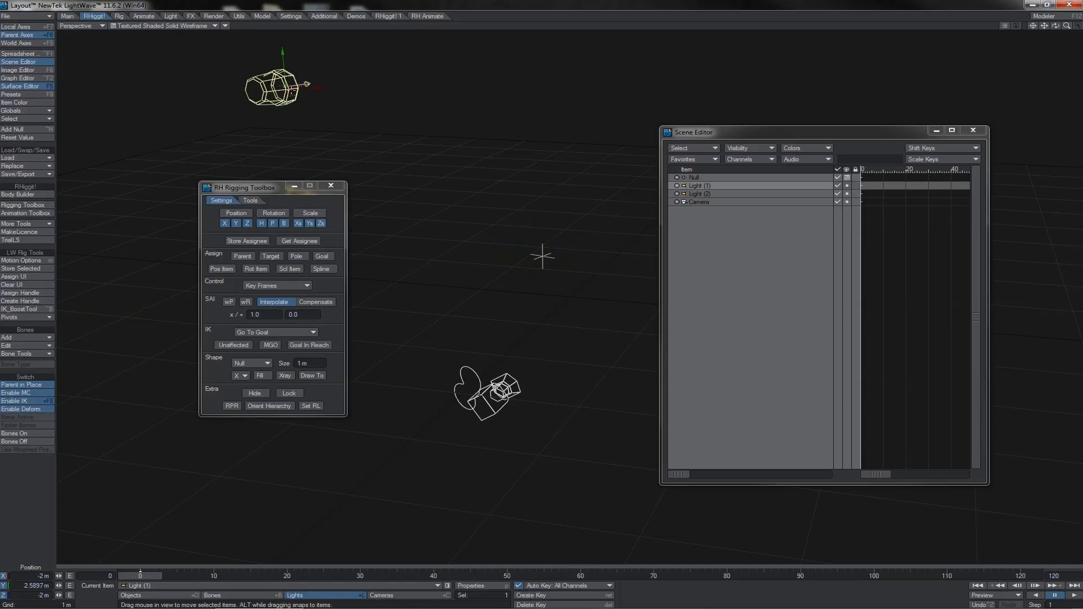
key("m")
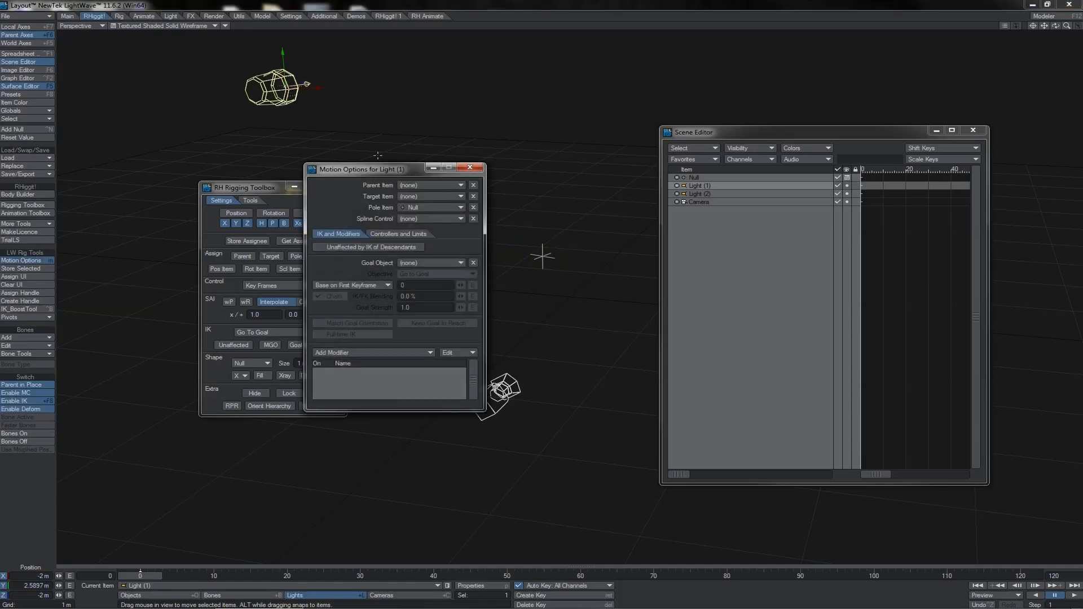
left_click(373, 235)
left_click_drag(382, 174, 507, 159)
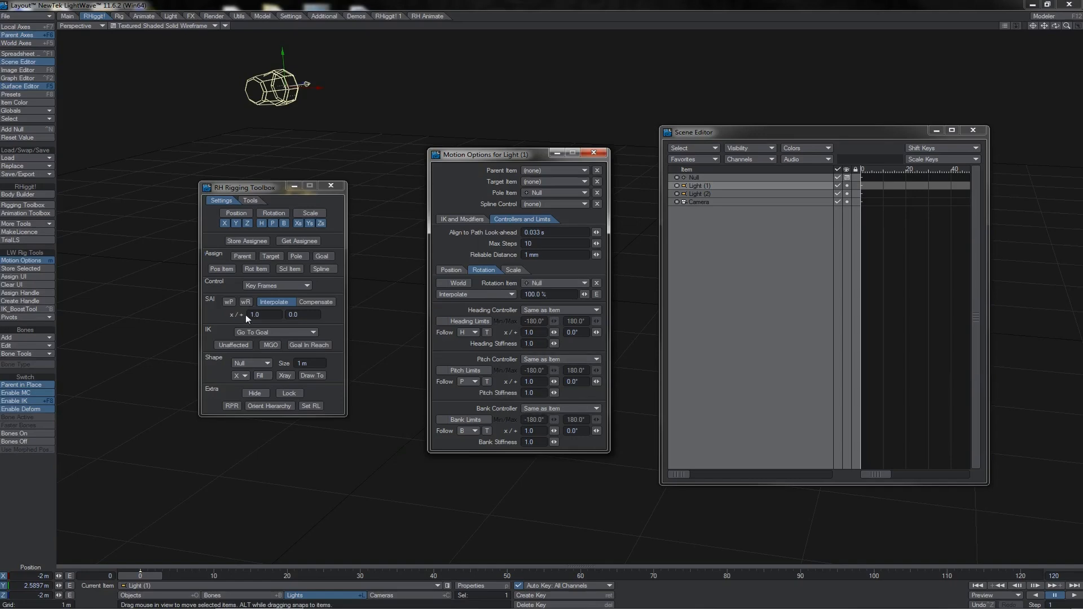
Try Compensate mode and the world rotation option on Light (1), restoring Interpolate, and check its position controllers
left_click(329, 303)
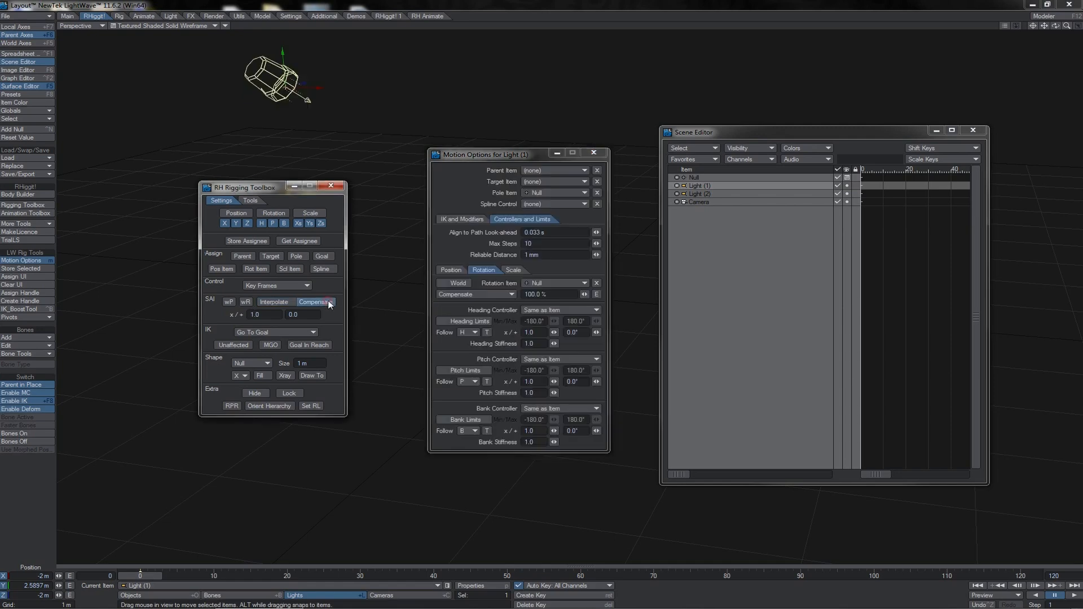
left_click(284, 303)
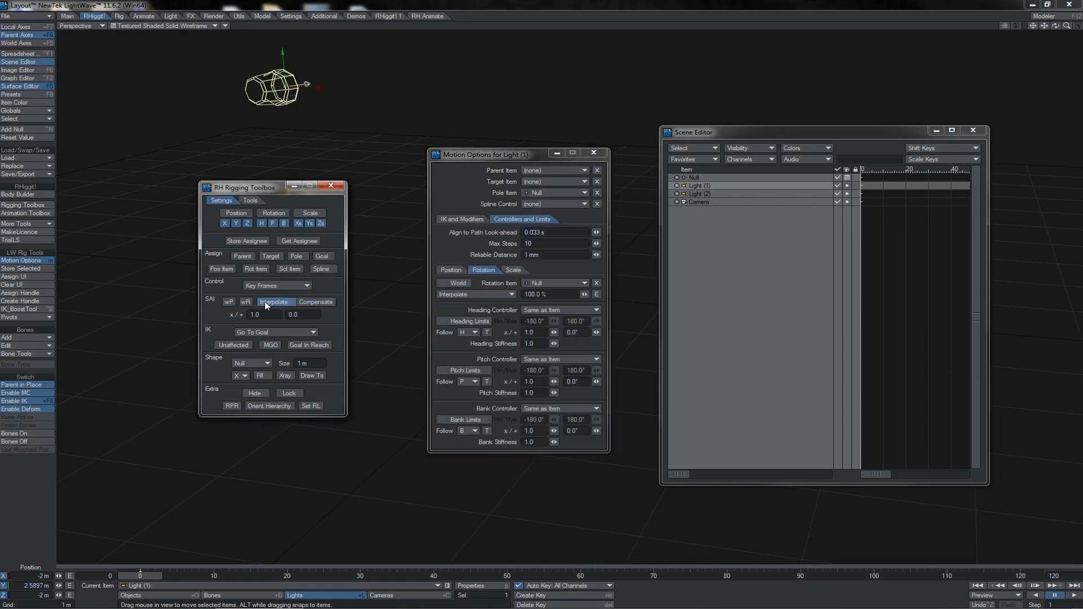
left_click(248, 302)
left_click(249, 302)
left_click(452, 271)
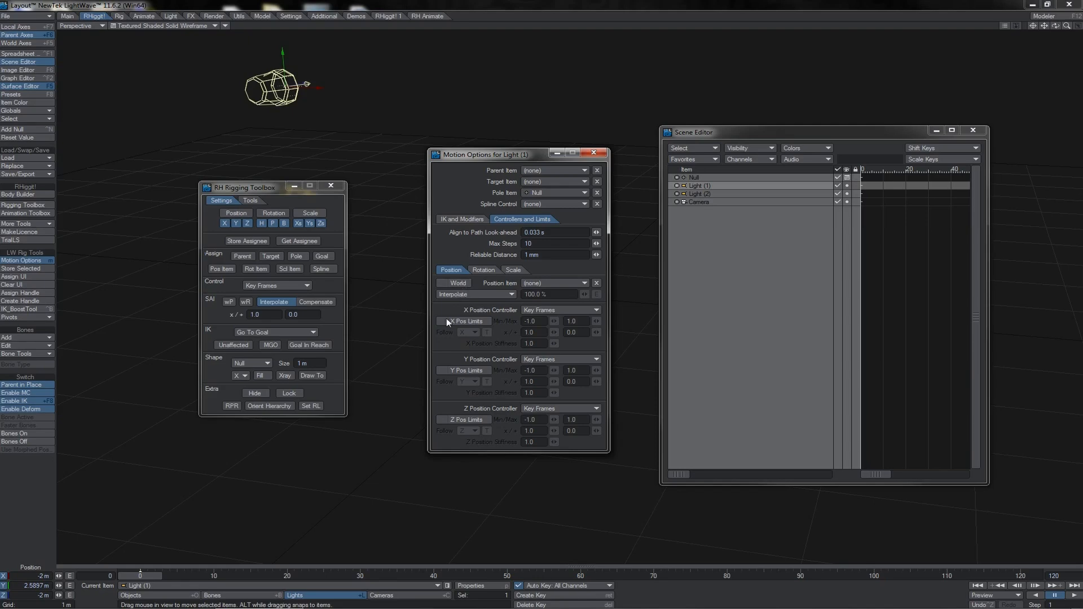
left_click(481, 271)
Exclude the pitch channel and set the Same as Item multiplier to 2.0 for Light (1)'s heading and bank
left_click(270, 314)
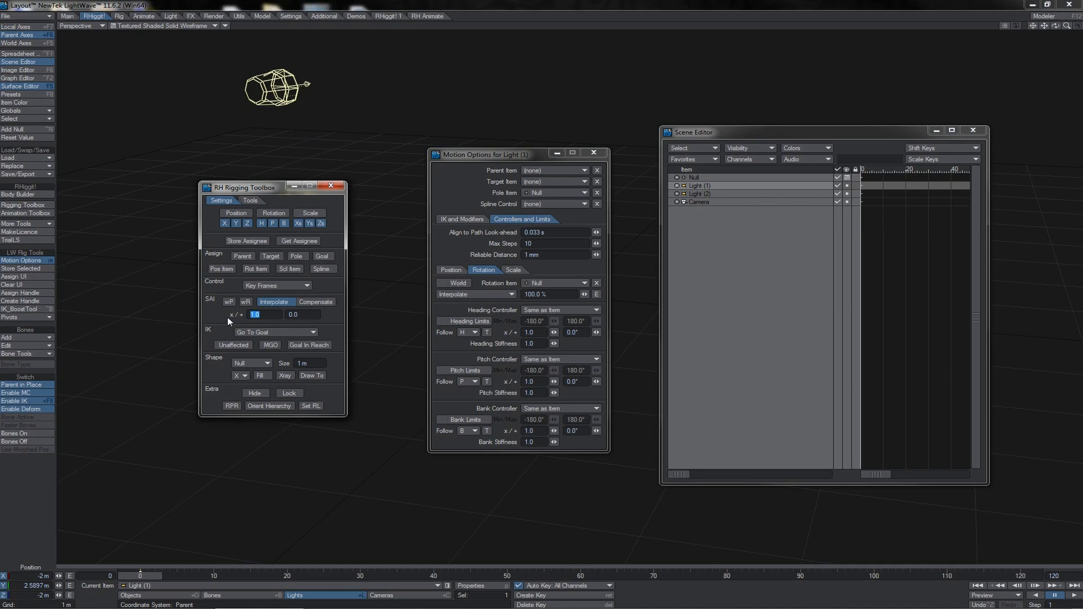
left_click(270, 223)
left_click_drag(261, 314, 249, 316)
type("2")
key("Tab")
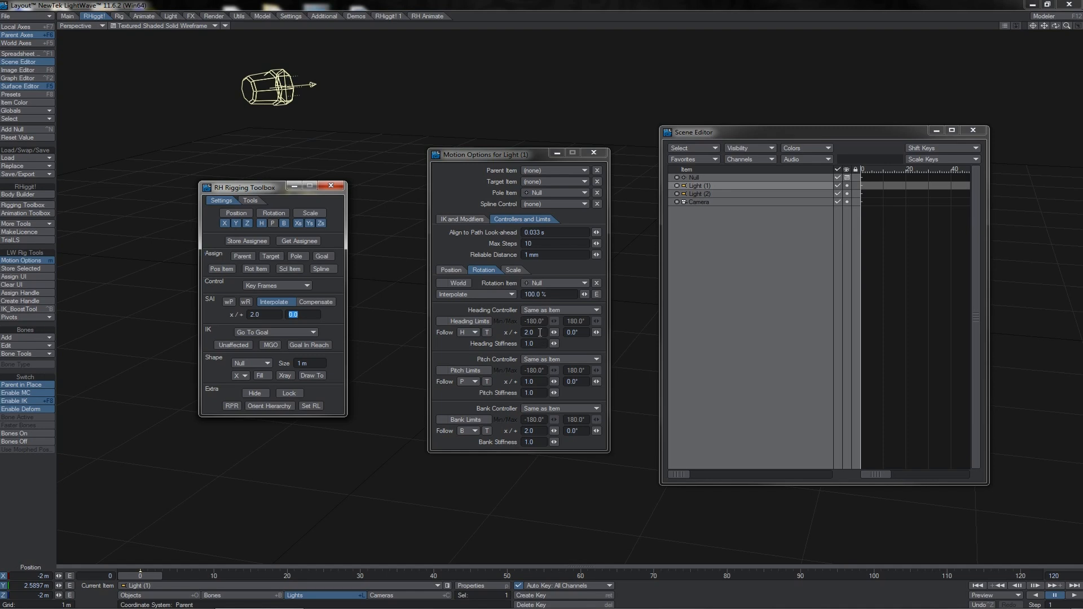
left_click(541, 333)
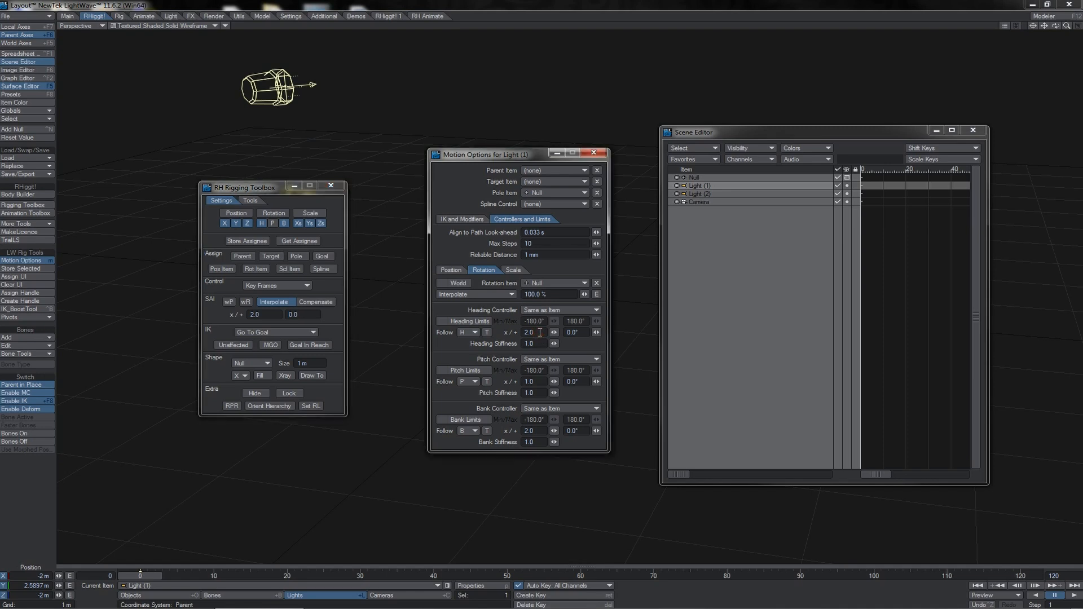
left_click(540, 431)
Set the camera's IK objective to Point At Goal
key("shift+c")
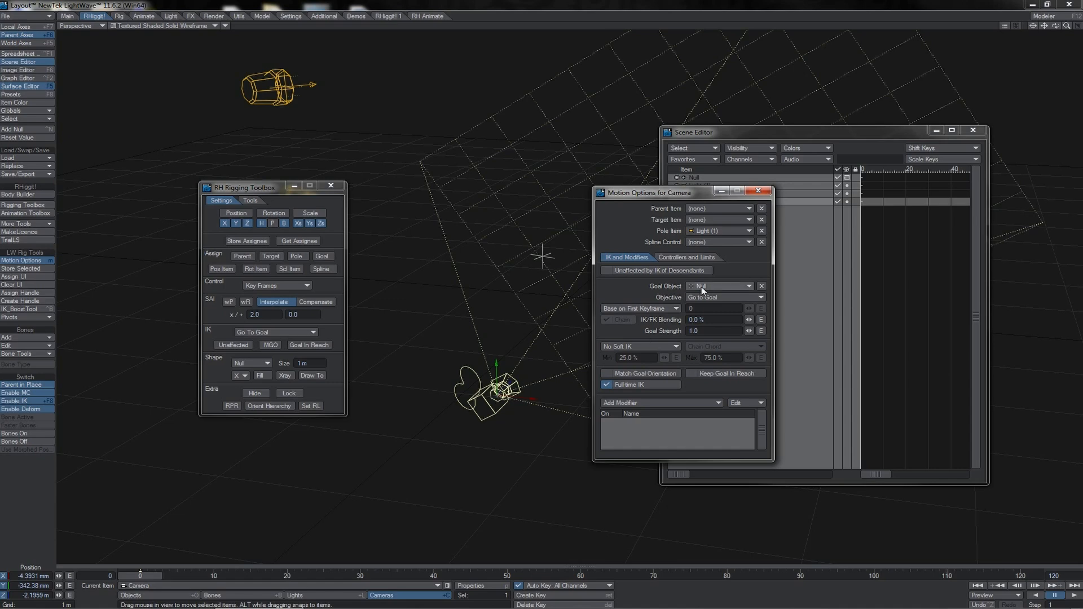
left_click(297, 335)
left_click(297, 342)
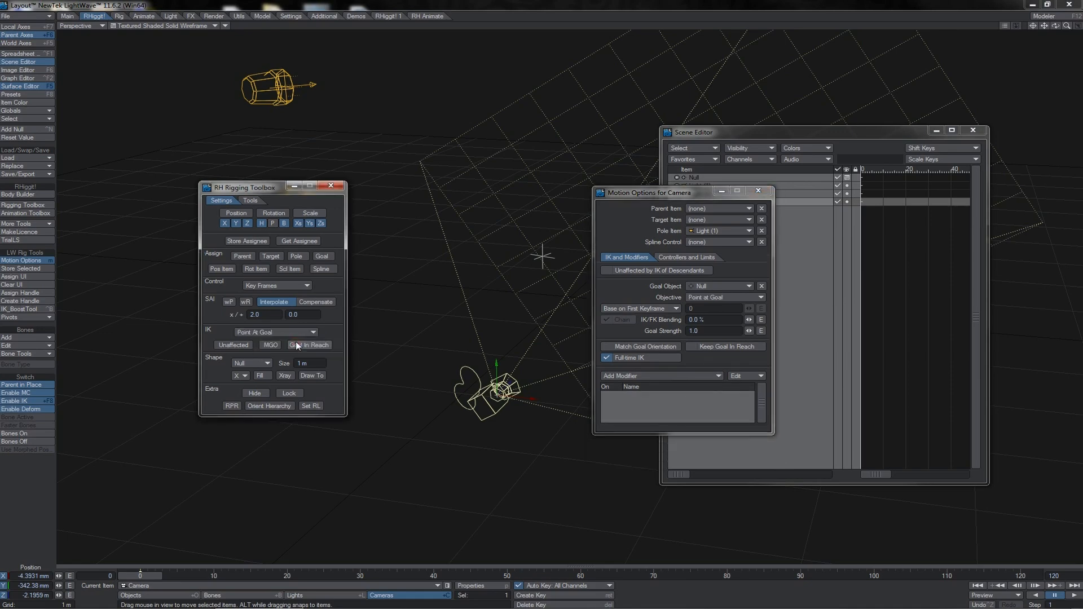
Toggle the camera's Unaffected by IK option on and off, and toggle Match Goal Orientation and Keep Goal In Reach
left_click(242, 348)
left_click(241, 348)
left_click(242, 348)
left_click(241, 349)
left_click(268, 345)
left_click(297, 343)
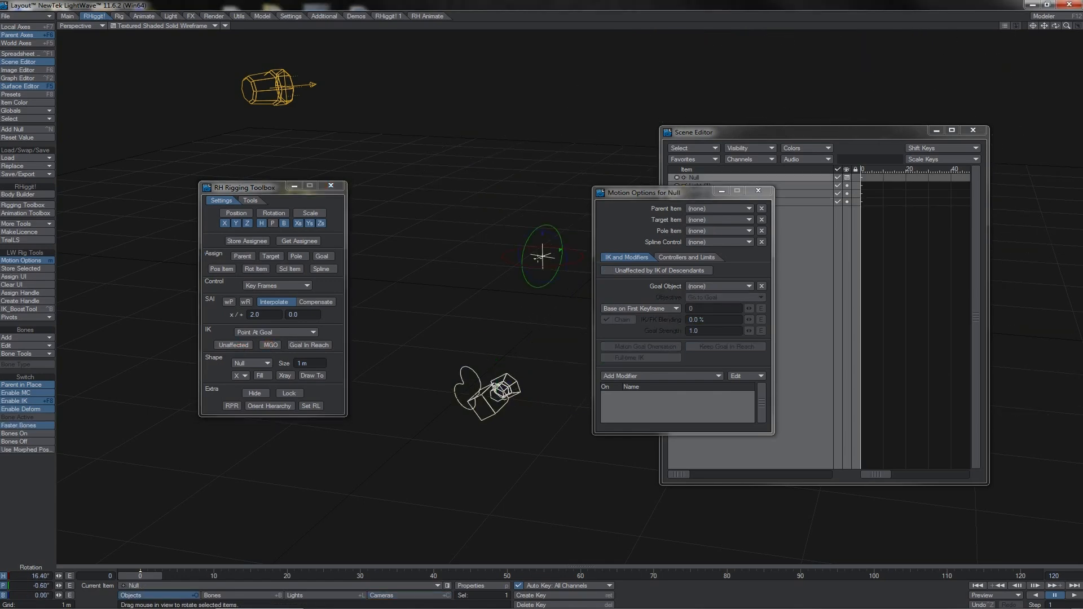
Set the null's display shape to Box
left_click(267, 366)
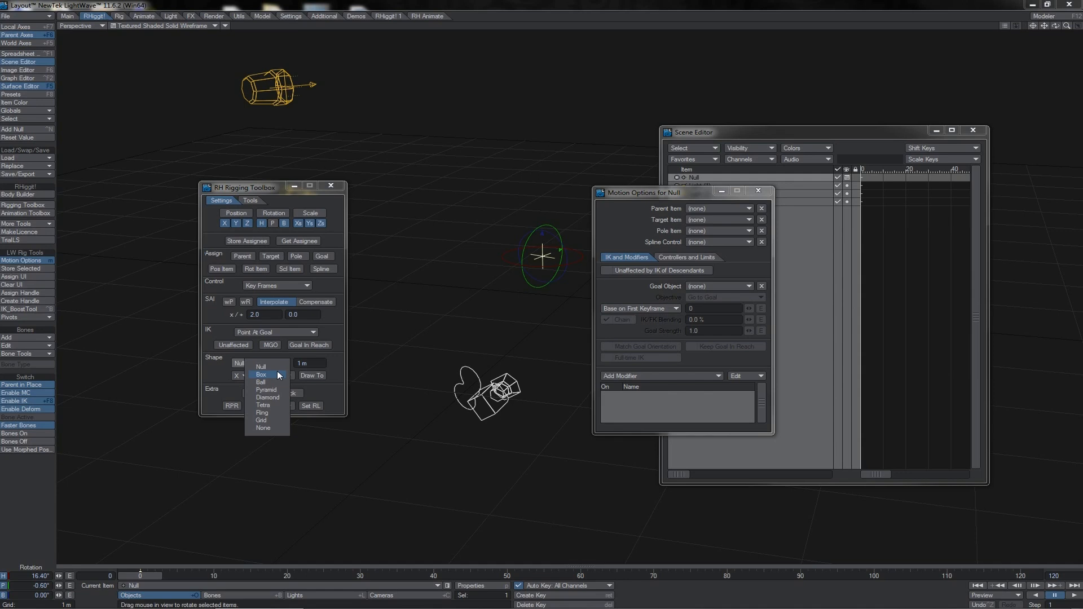
left_click(278, 374)
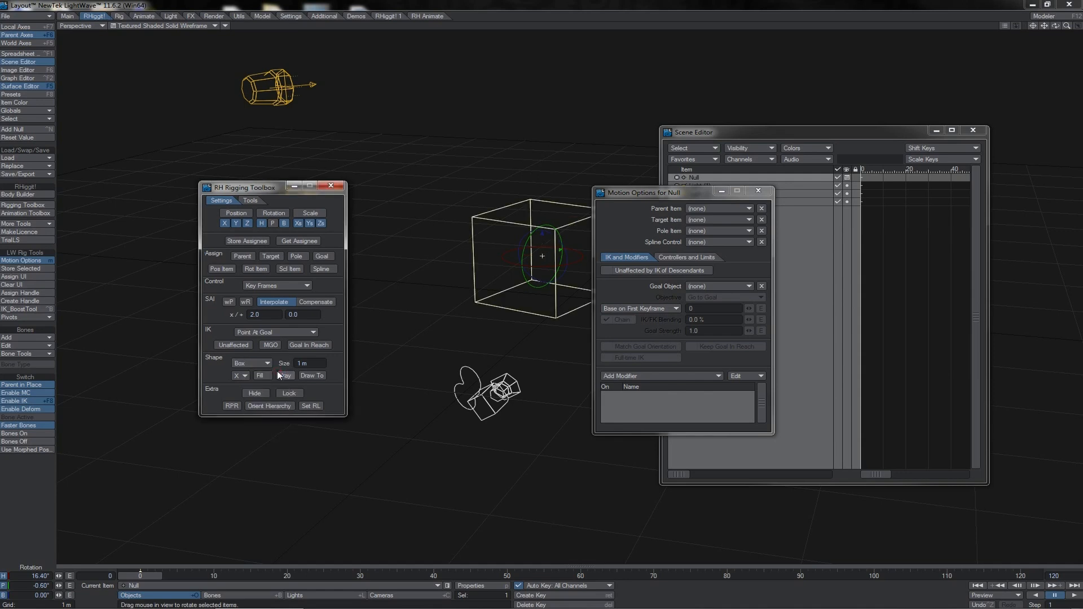
Set the null's shape size to 500 mm and change its display shape to Pyramid
left_click_drag(316, 363, 292, 362)
type(".5")
left_click(259, 363)
left_click(259, 378)
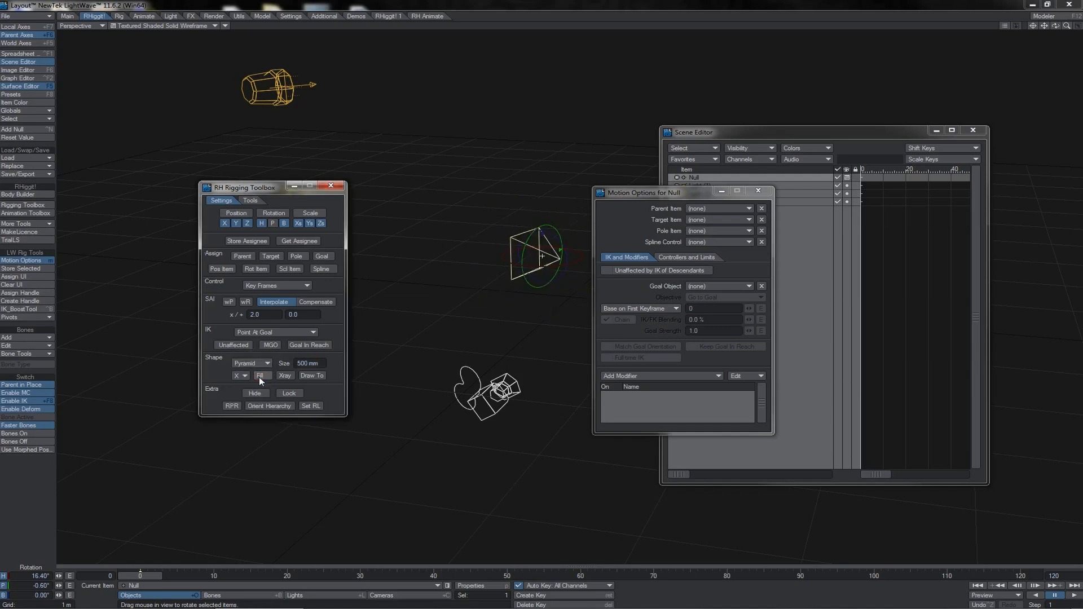
Switch the null's pyramid shape to the Z axis and toggle its Fill option
left_click(245, 378)
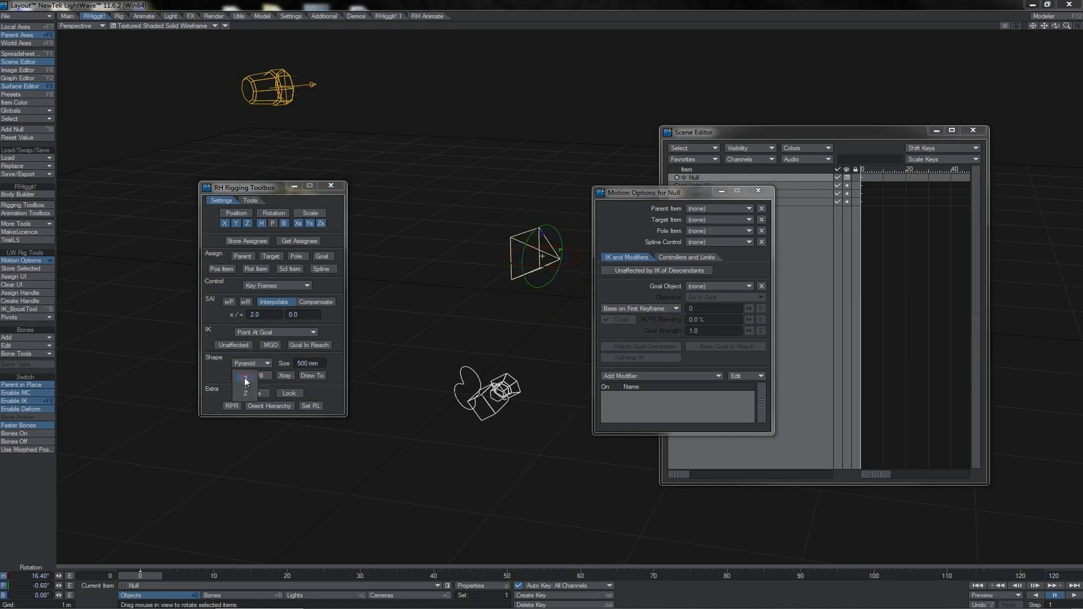
left_click(244, 386)
left_click(243, 376)
left_click(245, 382)
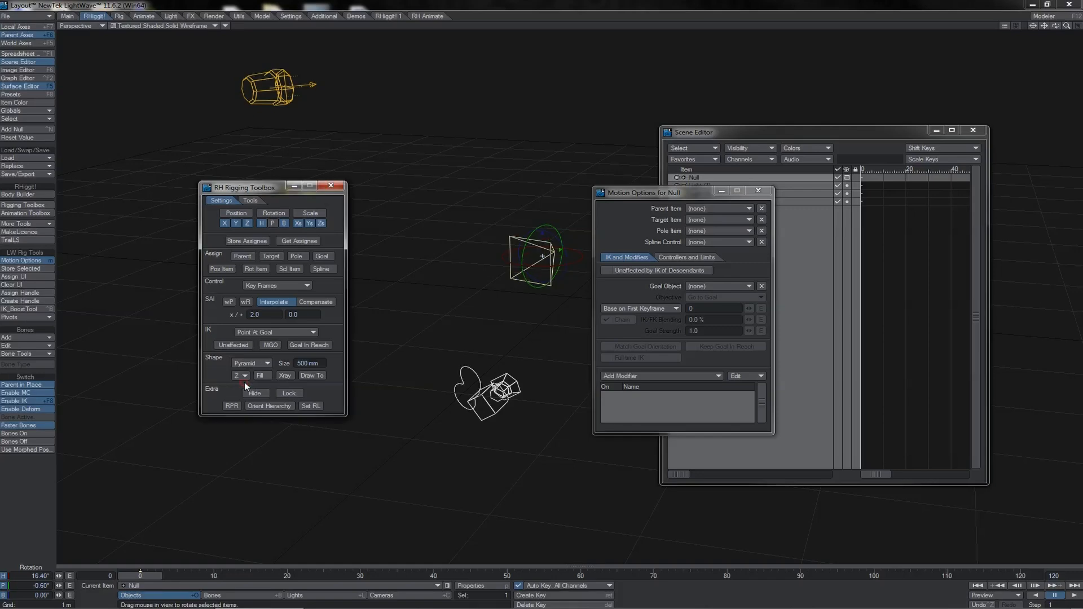
left_click(263, 376)
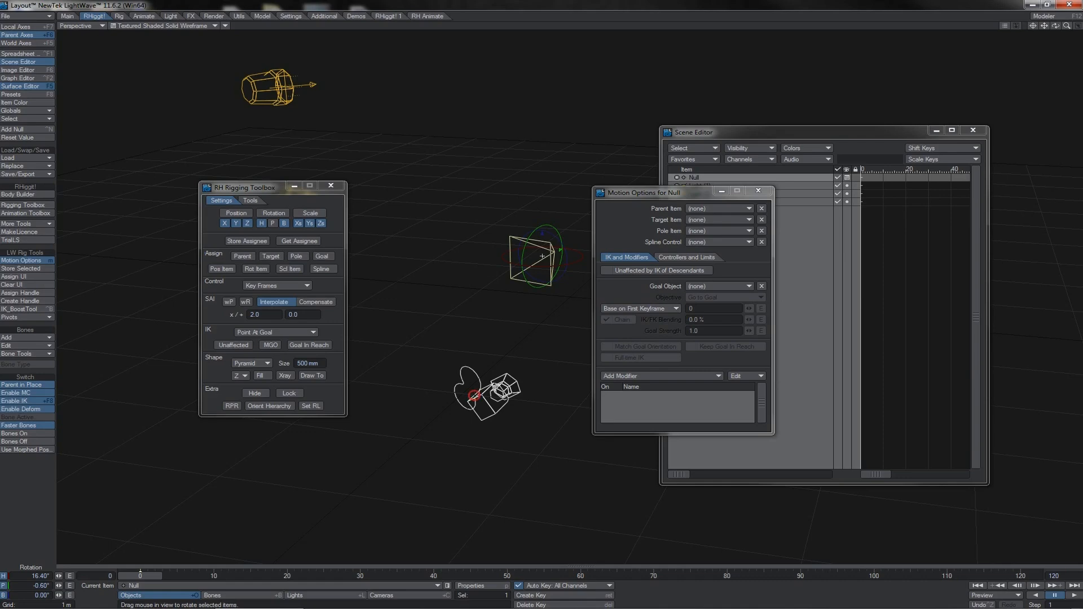
Store the camera as the assignee and draw a line from the null to it with Draw To
left_click(475, 395)
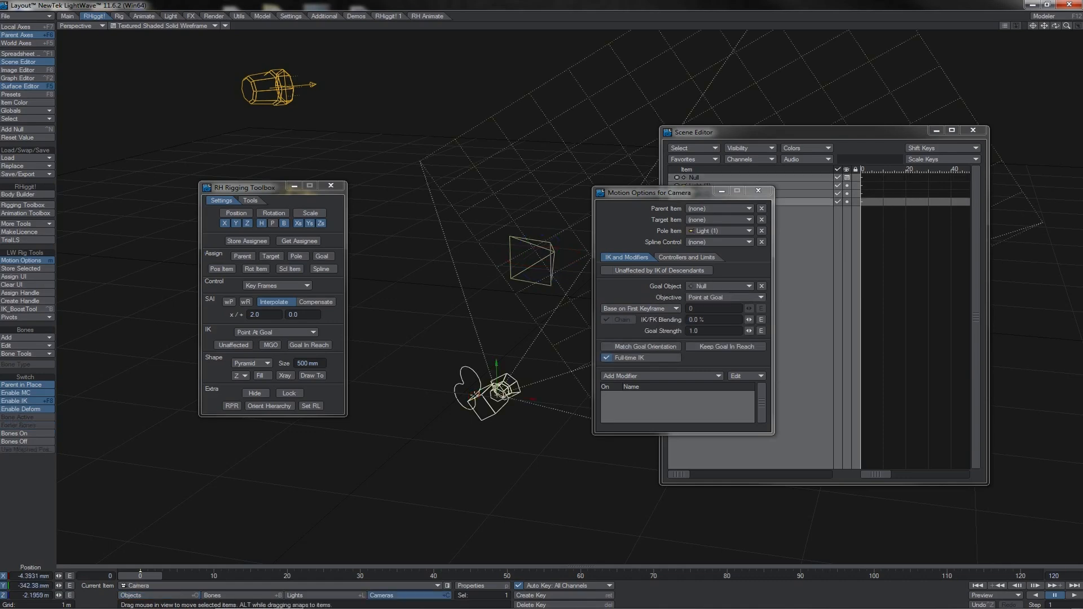
left_click(255, 240)
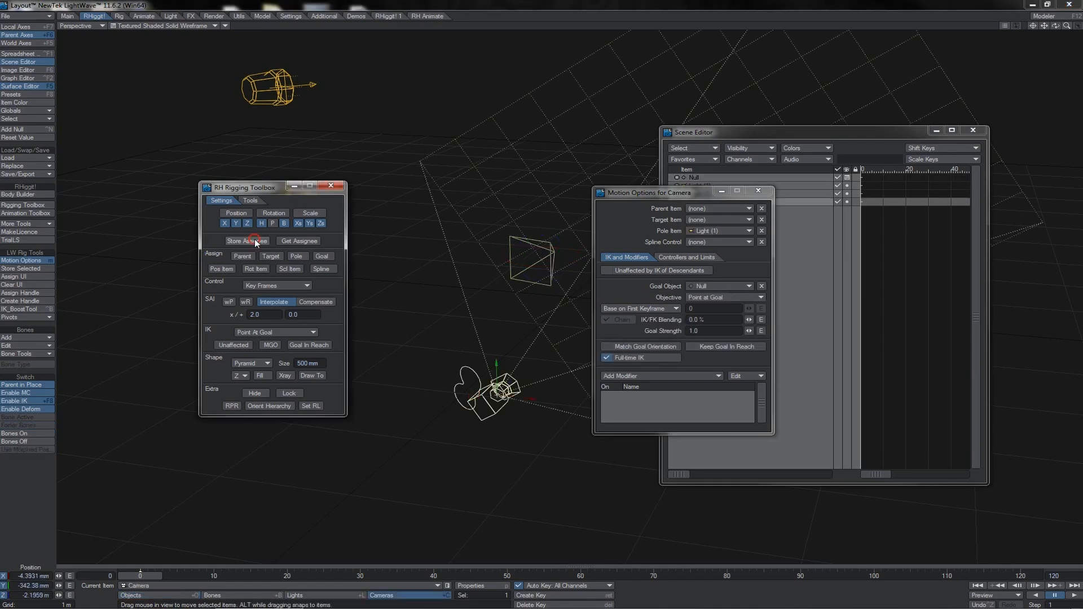
left_click(517, 244)
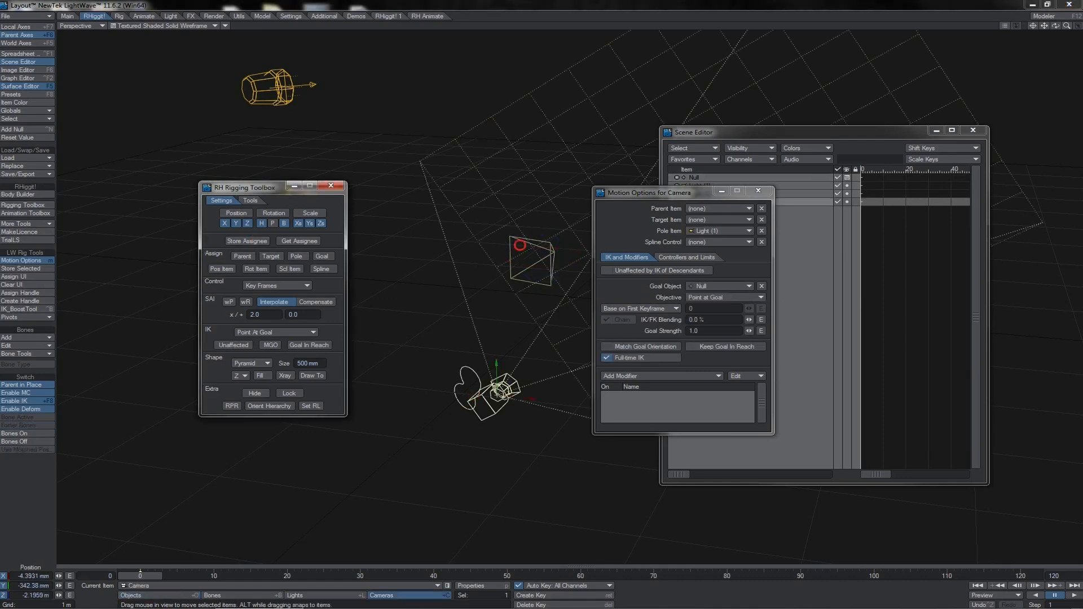
left_click(323, 377)
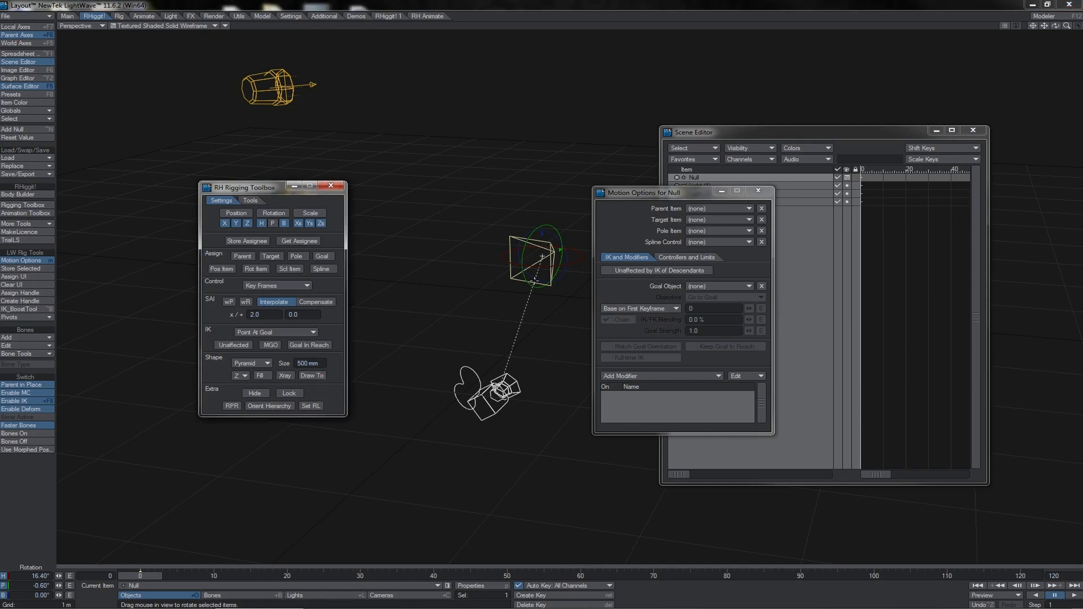
Move the camera to about 244 mm on X and turn off the null's Draw To line
left_click_drag(497, 391, 524, 395)
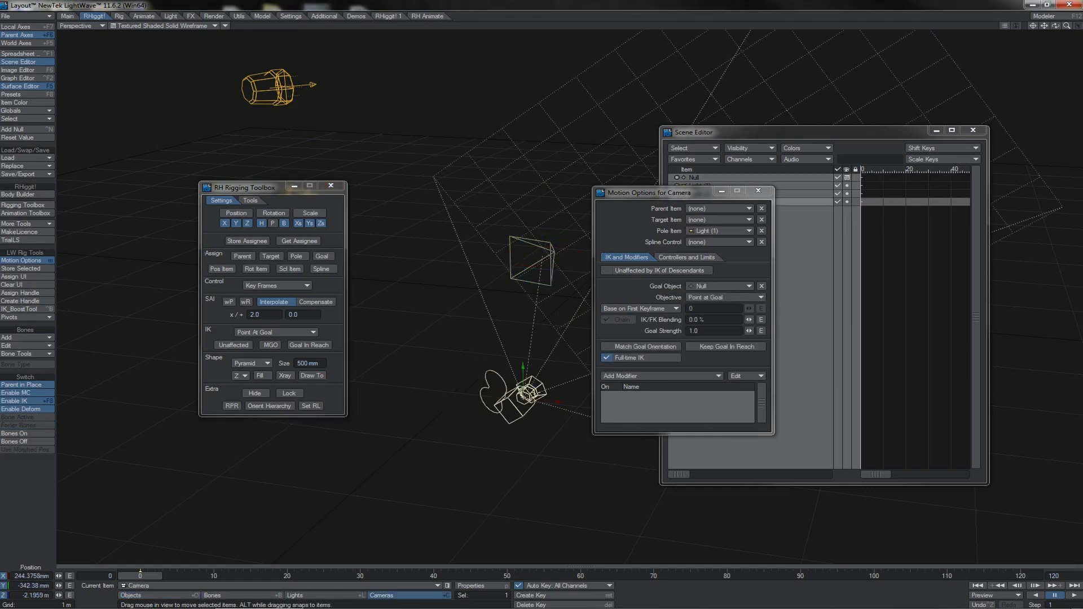
left_click(542, 251)
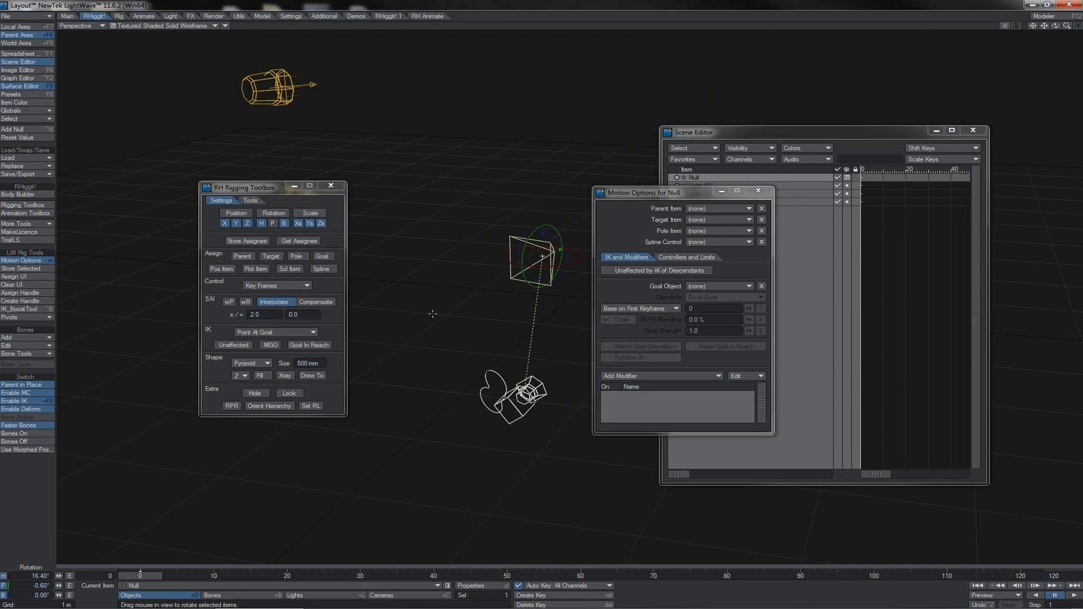
left_click(321, 376)
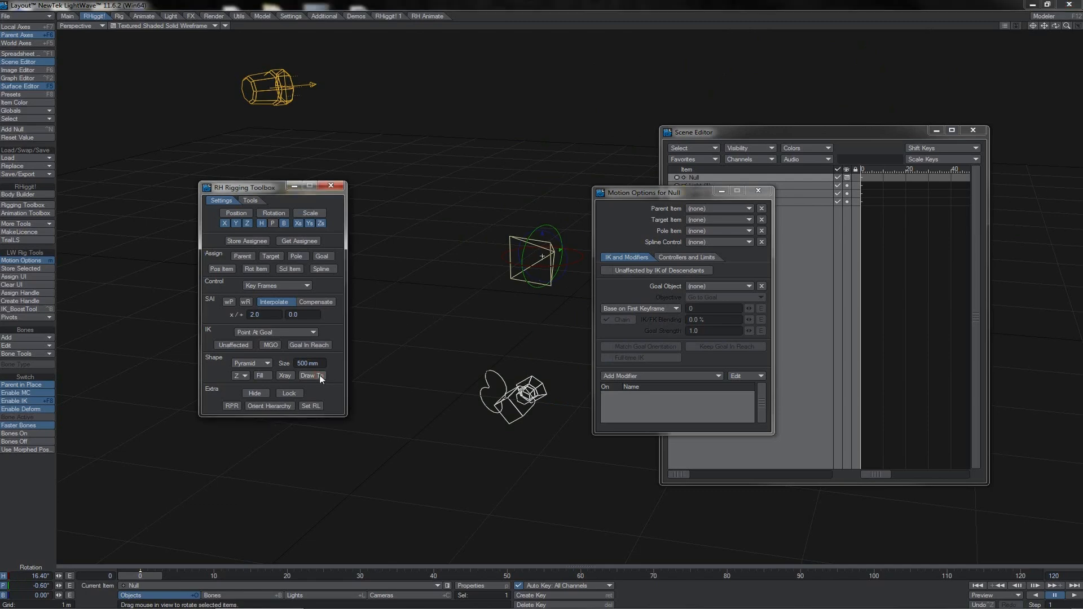
Toggle Hide and Lock on the null with the Scene Editor in front, and unhide Light (1)
left_click(265, 394)
left_click(549, 271)
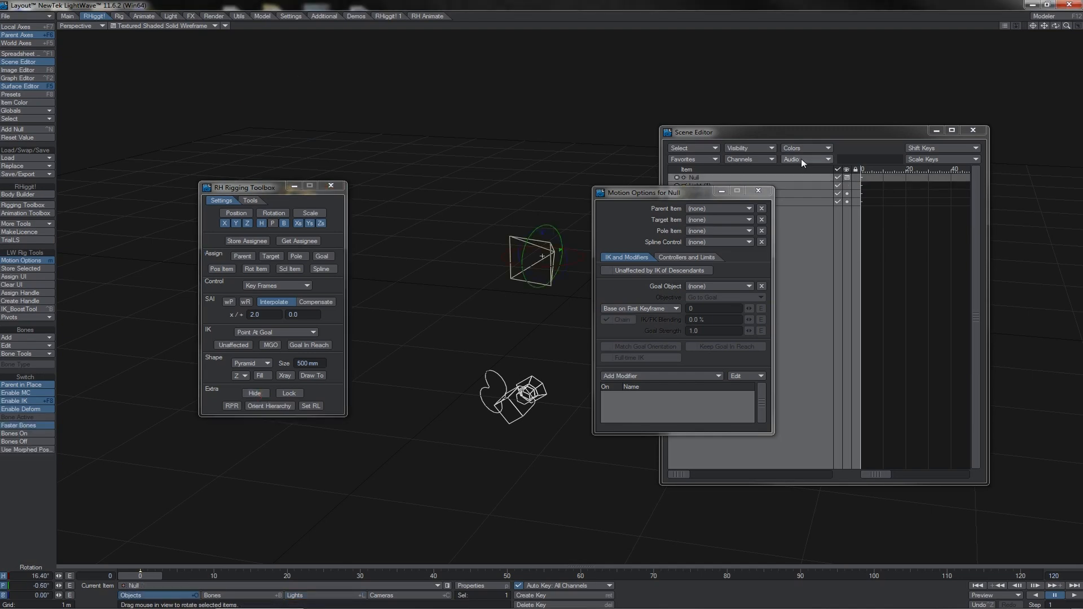
left_click(803, 134)
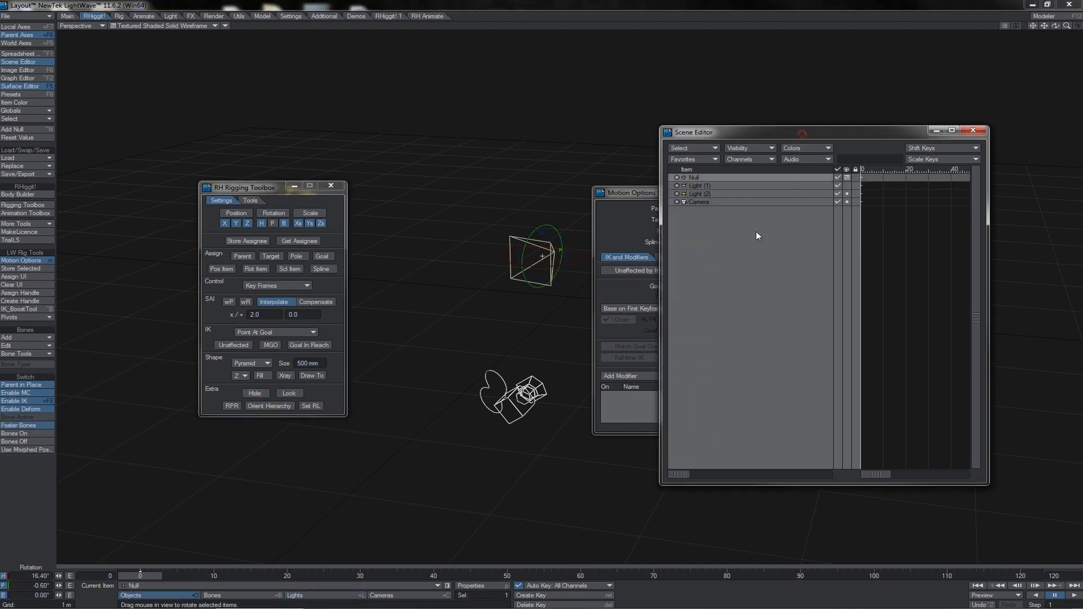
left_click(289, 393)
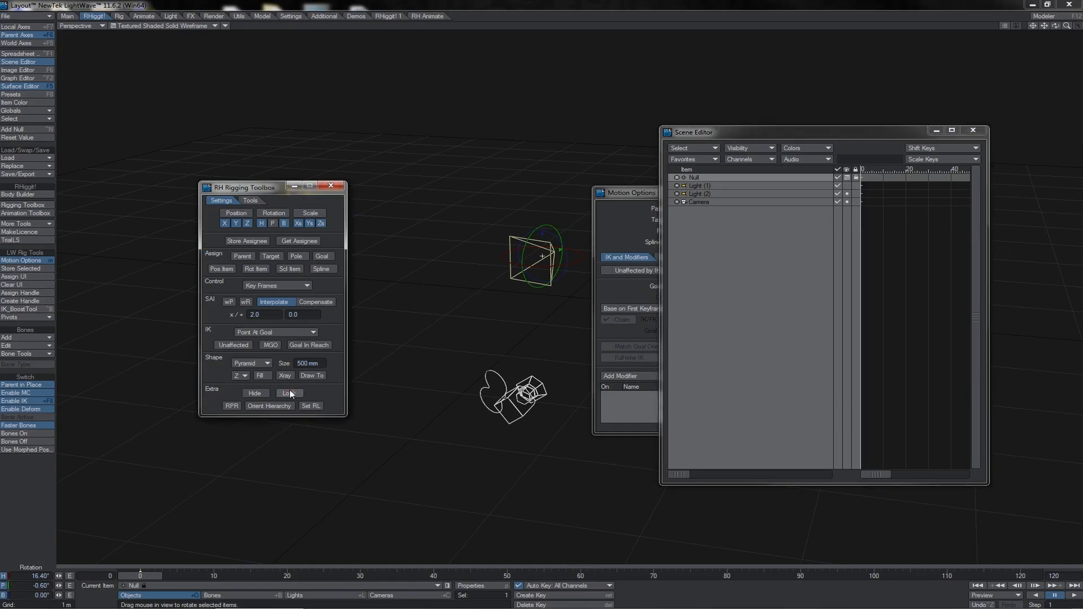
left_click(720, 186)
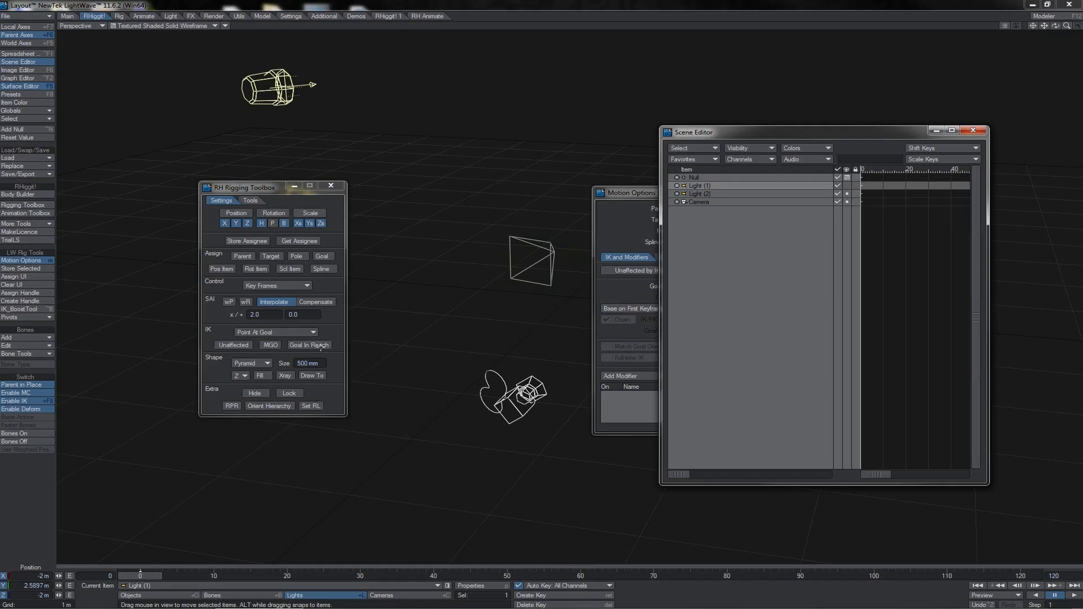
left_click(254, 393)
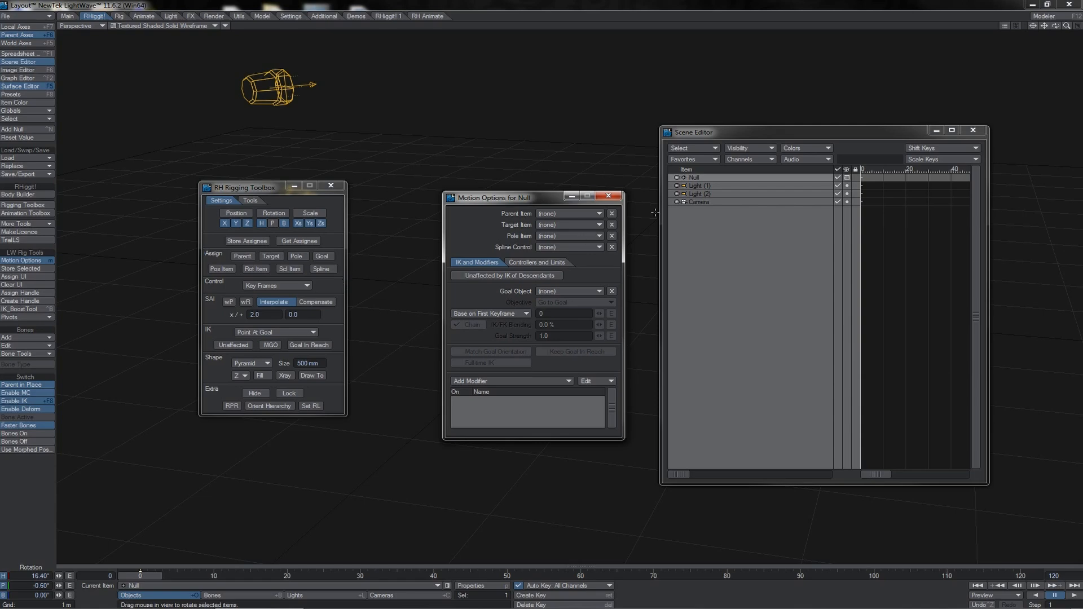
Examine the null's position, rotation and scale controllers and limits in its motion options
left_click(540, 264)
left_click(466, 313)
left_click(498, 313)
left_click(528, 313)
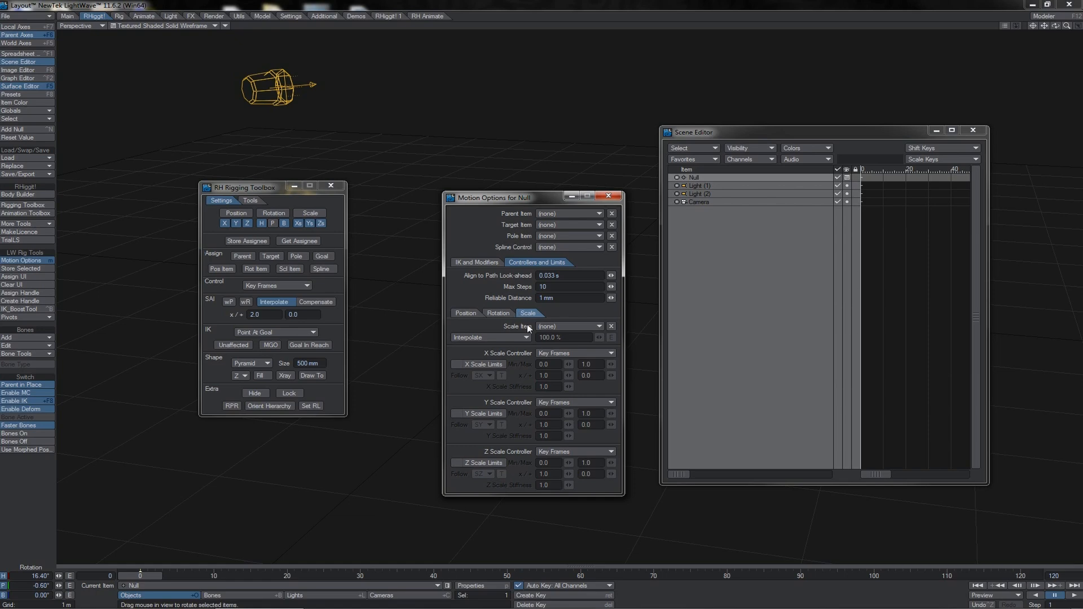
left_click(541, 353)
left_click(485, 391)
left_click(255, 201)
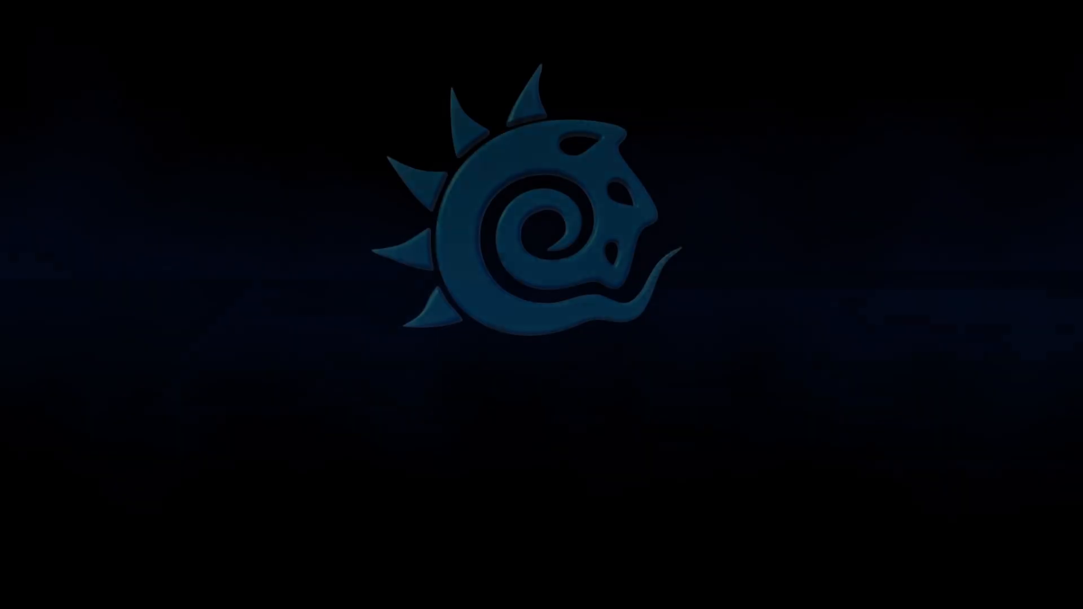